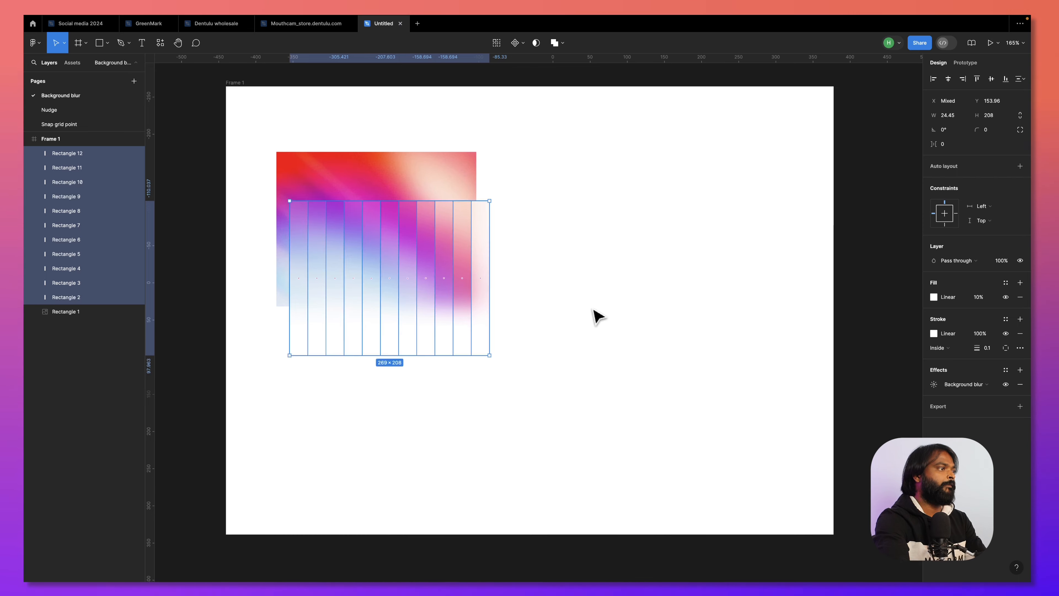
Duplicate the gradient image and place the copy near the frame's lower-right corner.
left_click(597, 315)
scroll(597, 315, "down", 1)
left_click(447, 176)
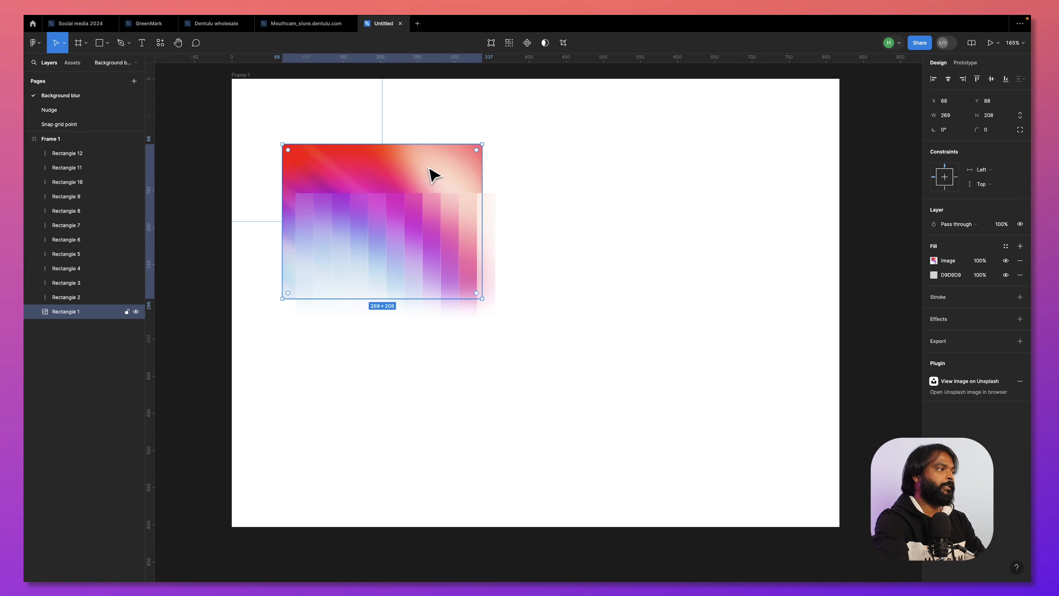
left_click_drag(424, 167, 701, 364)
left_click(612, 286)
left_click_drag(611, 284, 587, 254)
Draw a vertical rectangle about 32 × 151 near the left side of the copied image and give it a linear gradient fill.
left_click(100, 42)
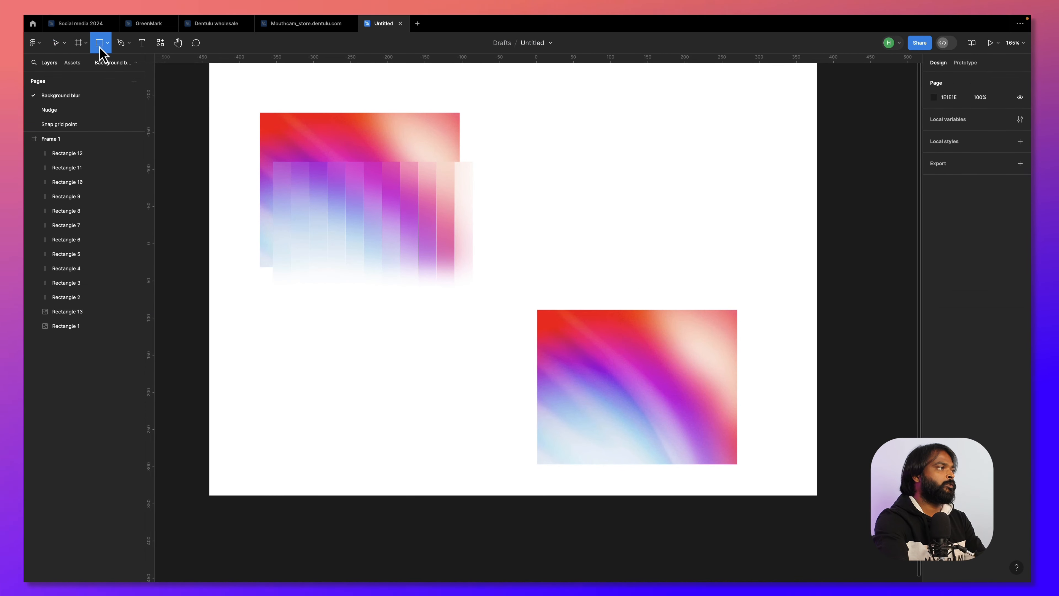
left_click_drag(558, 331, 582, 443)
left_click(933, 260)
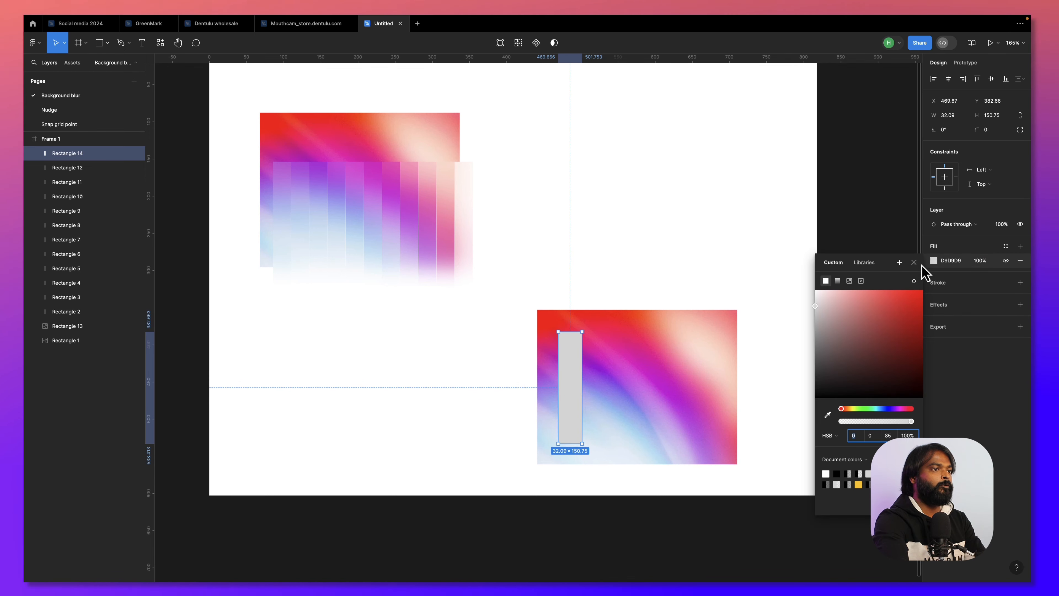
left_click(838, 281)
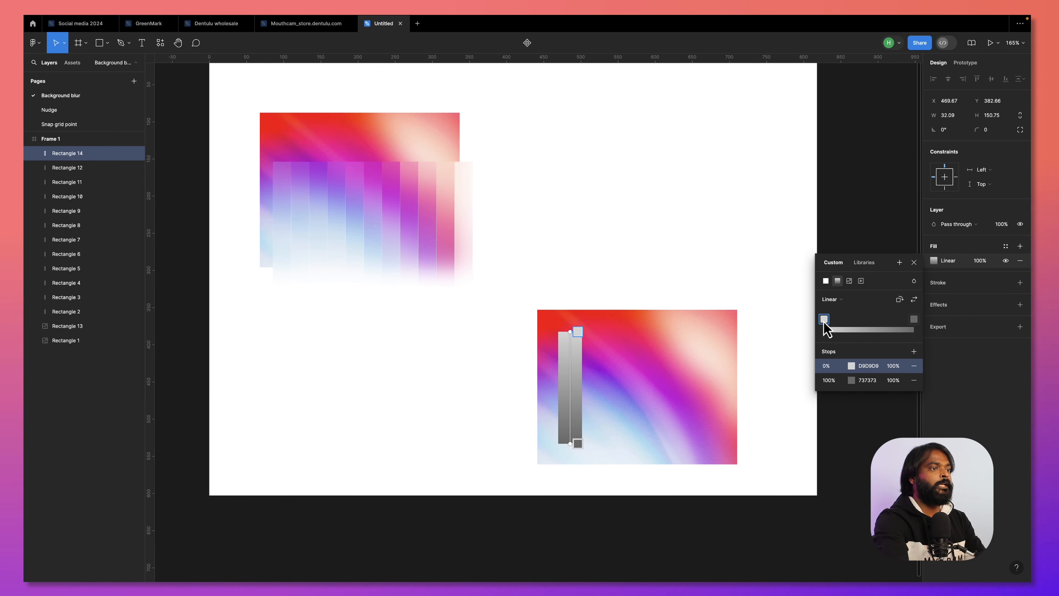
Set both the 0% and 100% gradient stops of the rectangle's fill to white FFFFFF.
left_click(851, 366)
left_click_drag(747, 374, 630, 315)
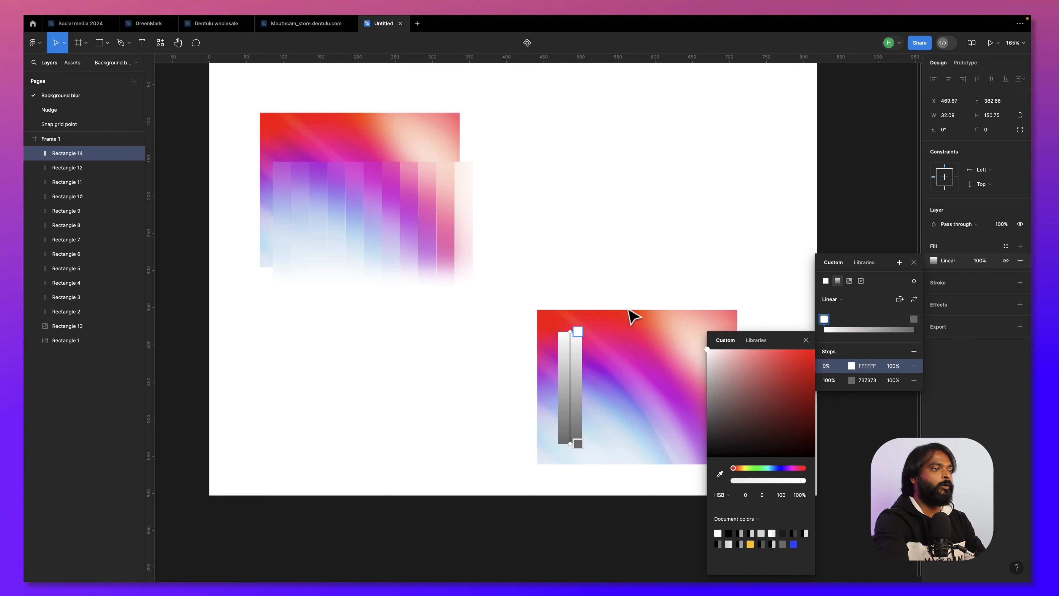
left_click(851, 380)
left_click_drag(716, 371, 597, 290)
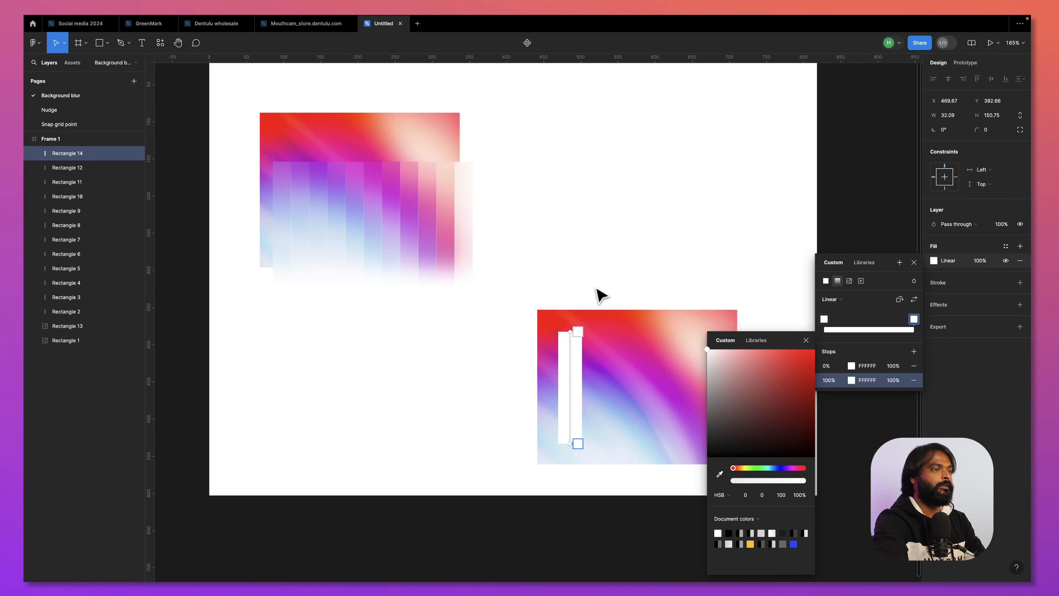
left_click(806, 341)
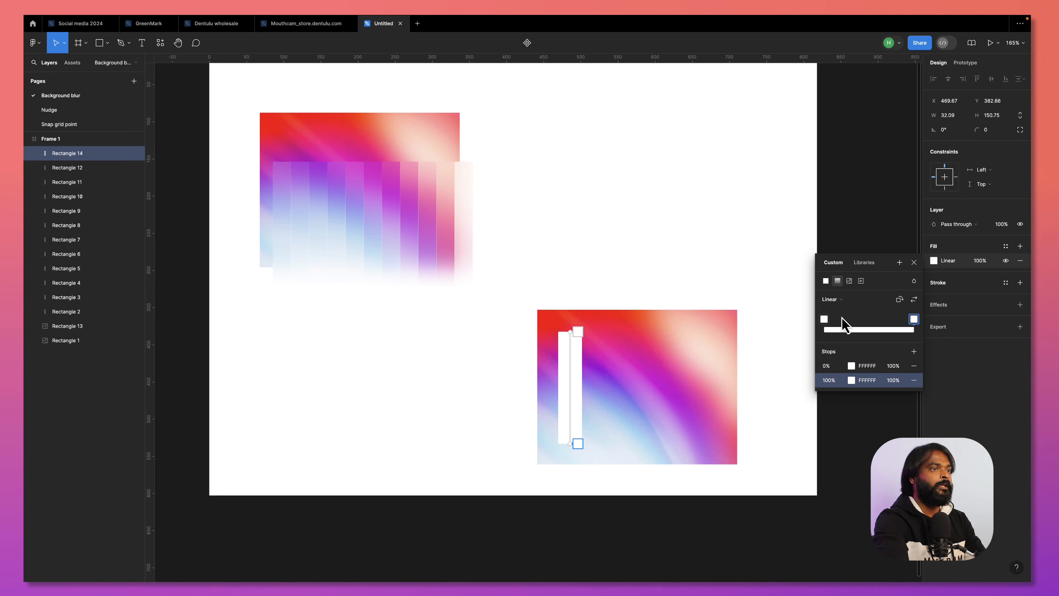
left_click(914, 262)
Add a background blur effect with a blur value of 25 to the white rectangle.
left_click(1021, 305)
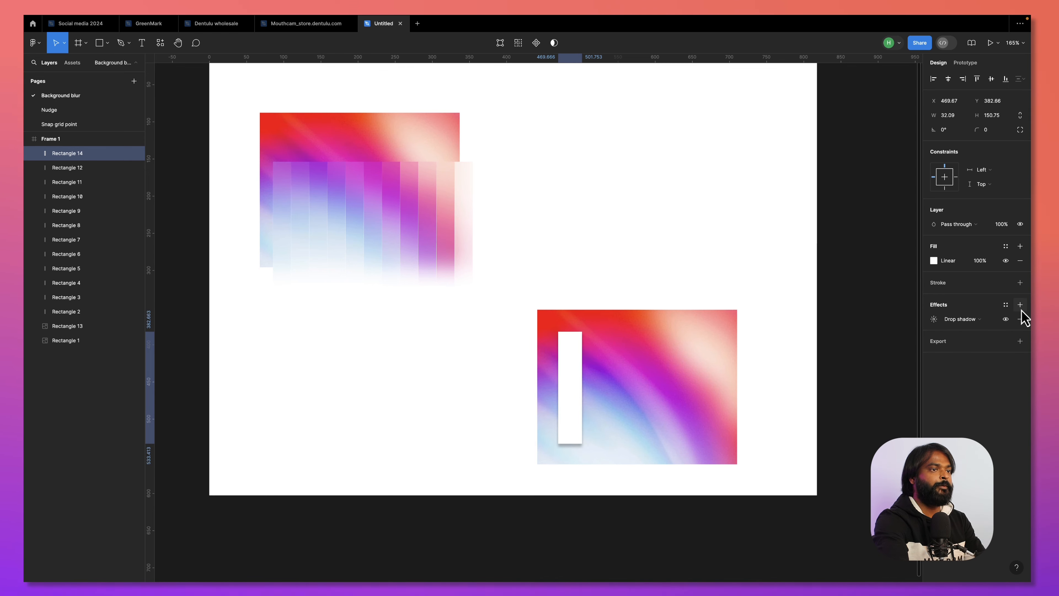
left_click(968, 319)
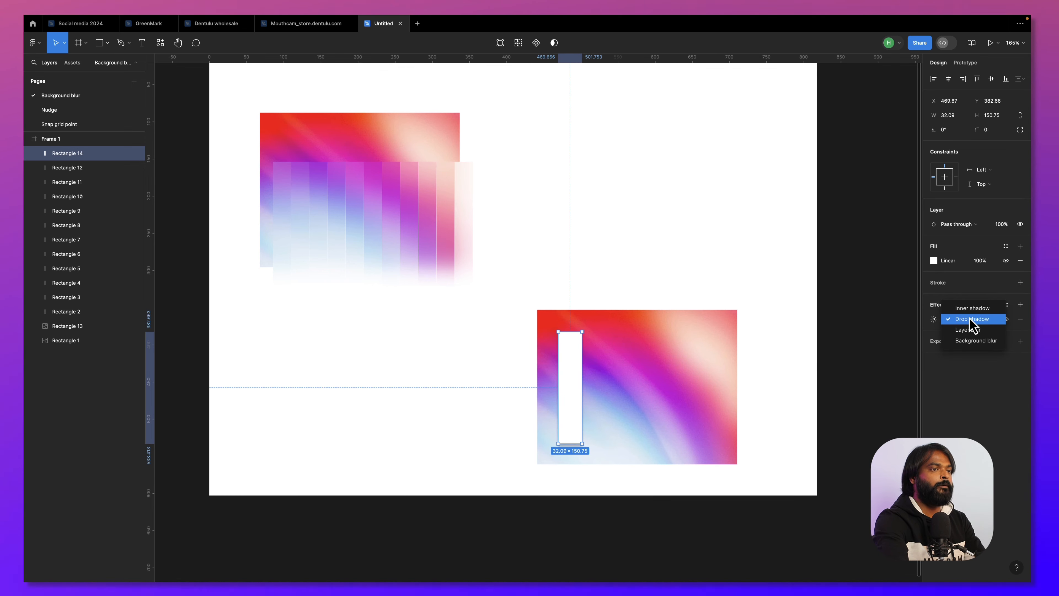
key("Down")
key("Down")
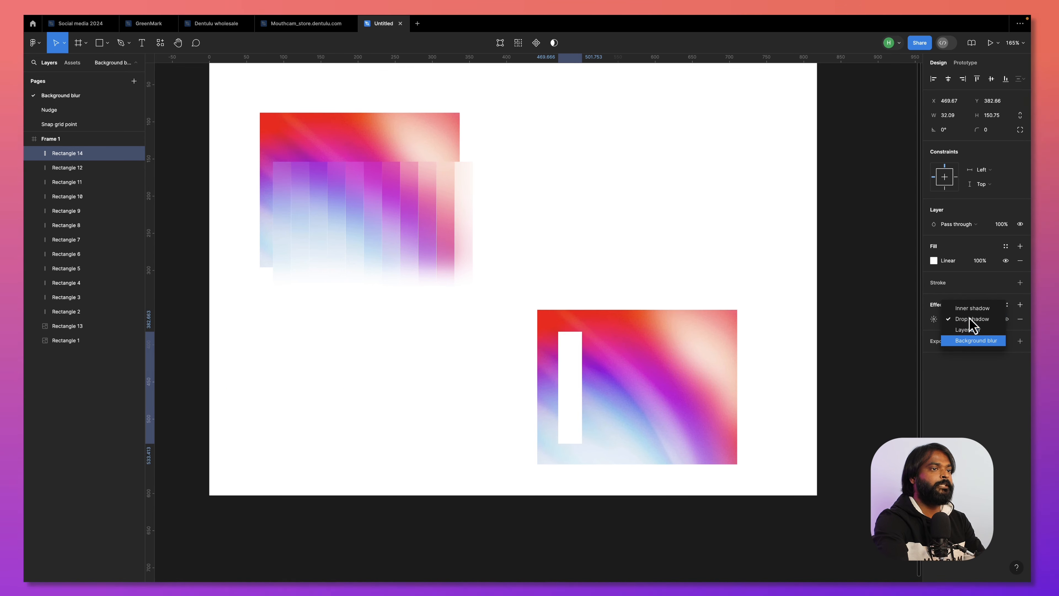
left_click(983, 341)
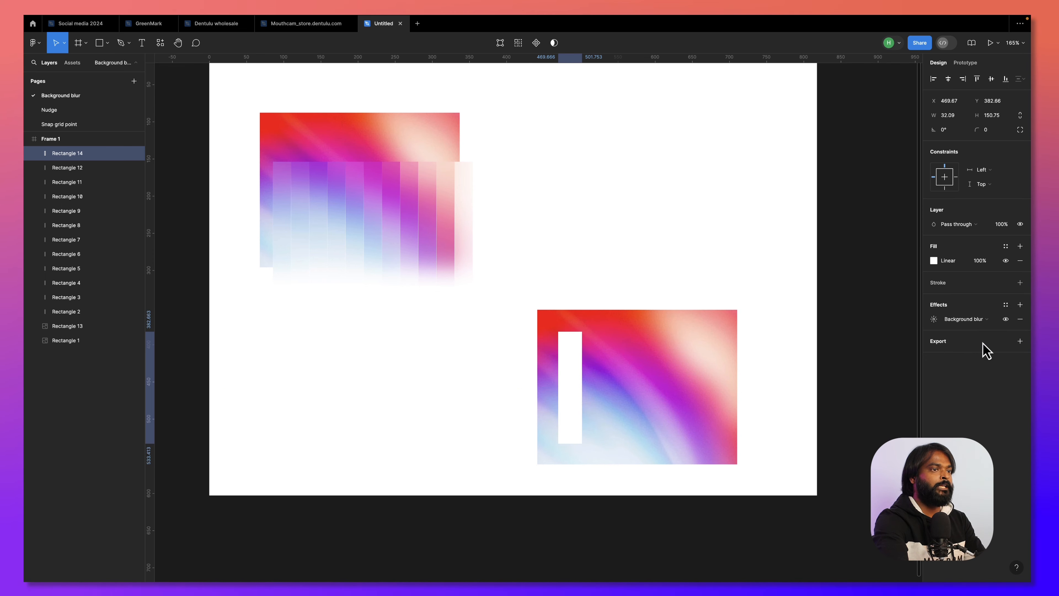
left_click(934, 319)
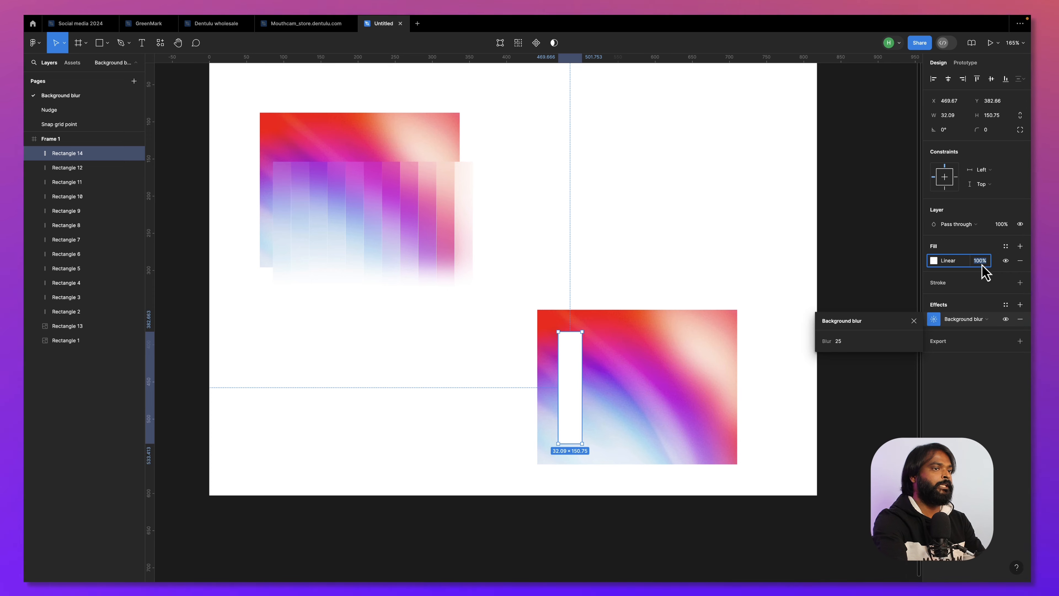
Set the opacity of the rectangle's gradient fill to 1%.
left_click(983, 265)
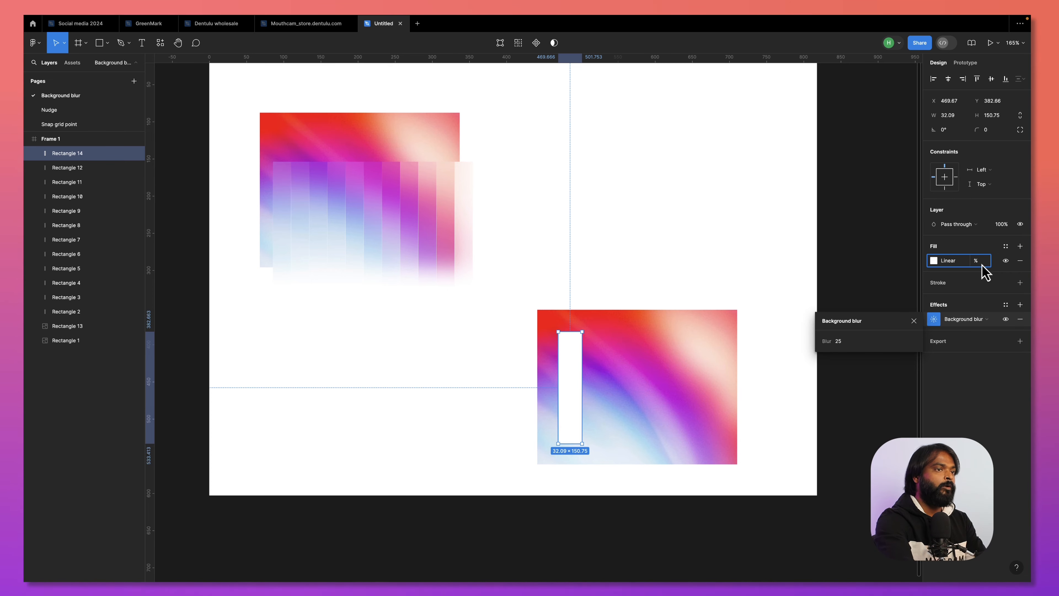
key("Return")
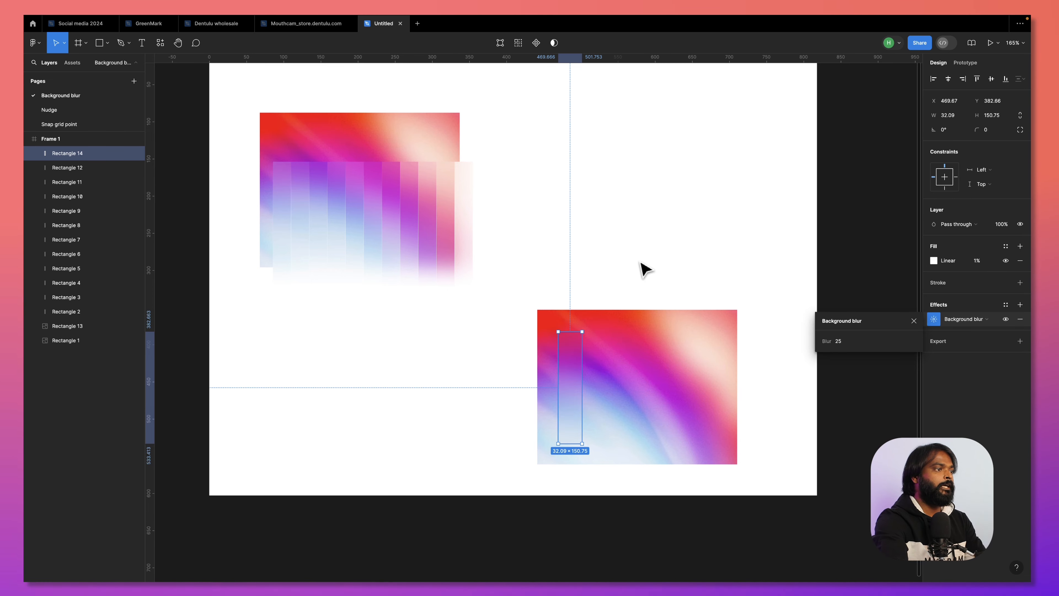
left_click(645, 269)
Reposition the blurred strip on the left part of the image and place a duplicate directly beside it on its right.
scroll(567, 317, "up", 5)
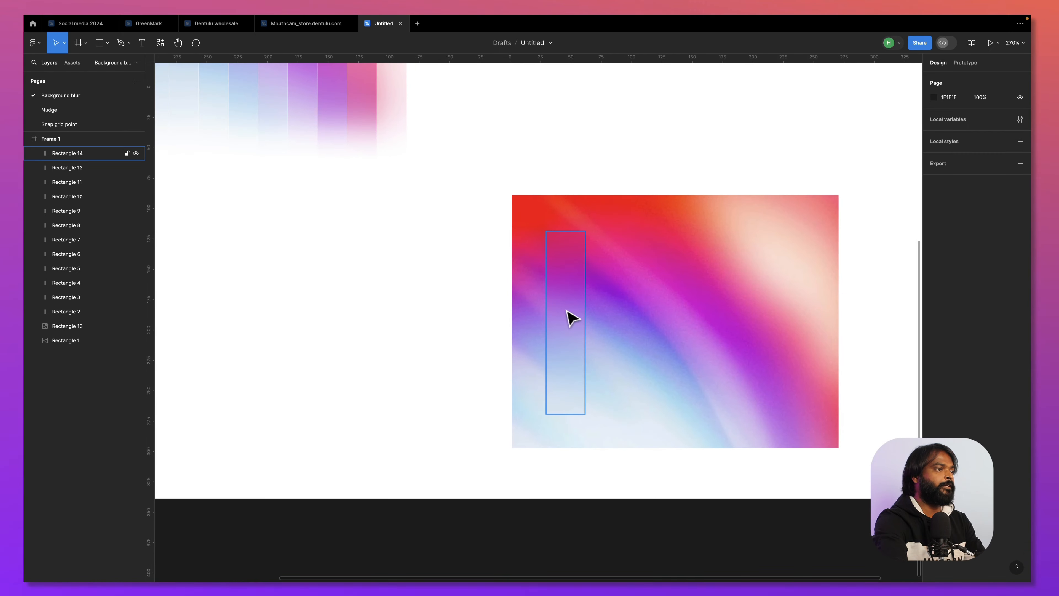
left_click(572, 318)
scroll(565, 313, "up", 5)
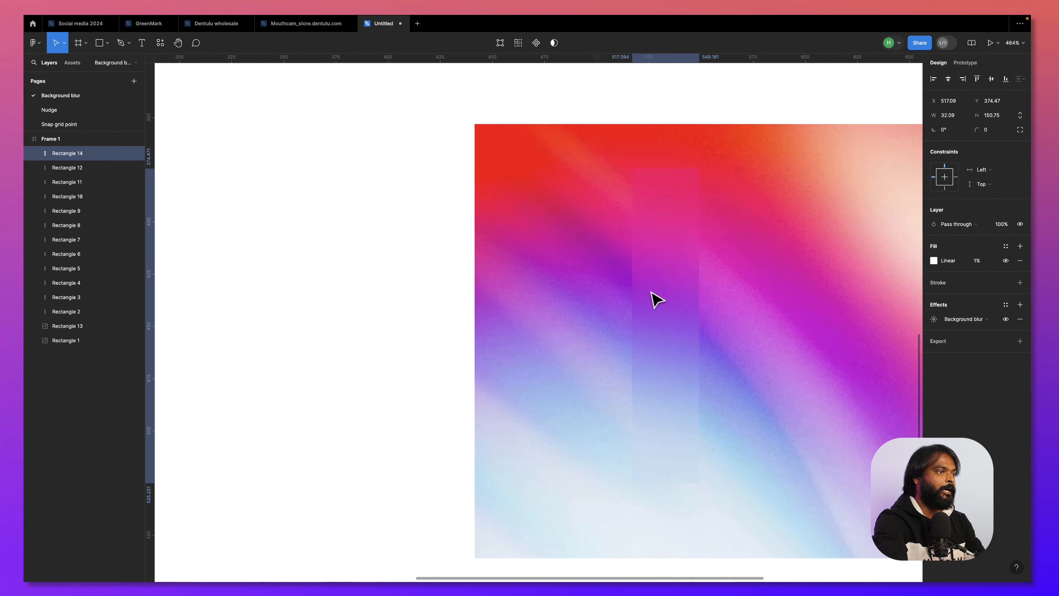
left_click_drag(657, 300, 597, 325)
scroll(564, 309, "down", 5)
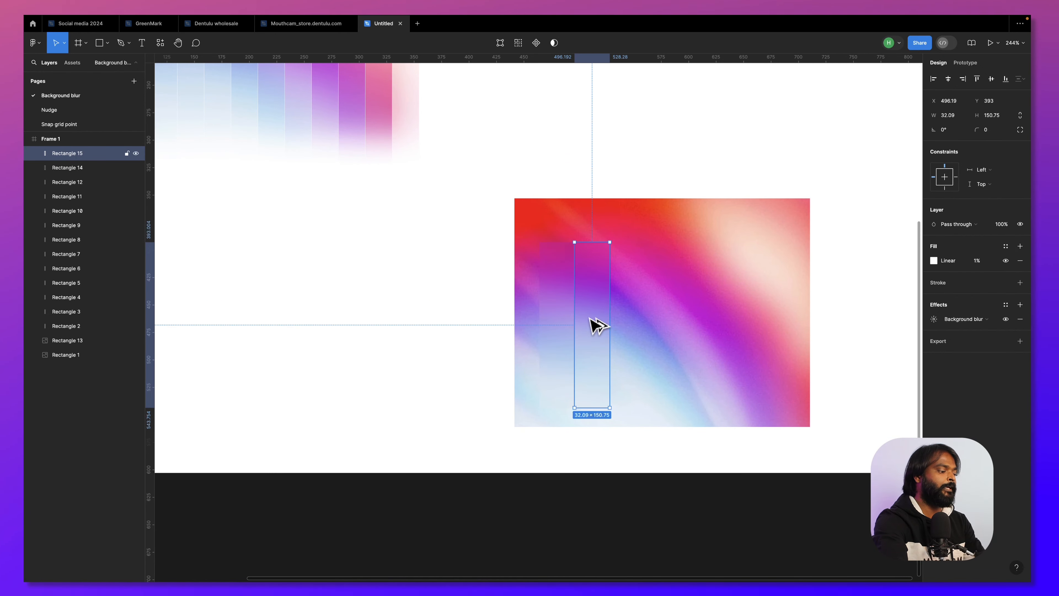
Repeat the strip duplication six more times to form a row of eight adjoining strips across the image.
key("ctrl+d")
key("ctrl+d")
key("ctrl+d")
key("ctrl+d")
key("ctrl+d")
key("ctrl+d")
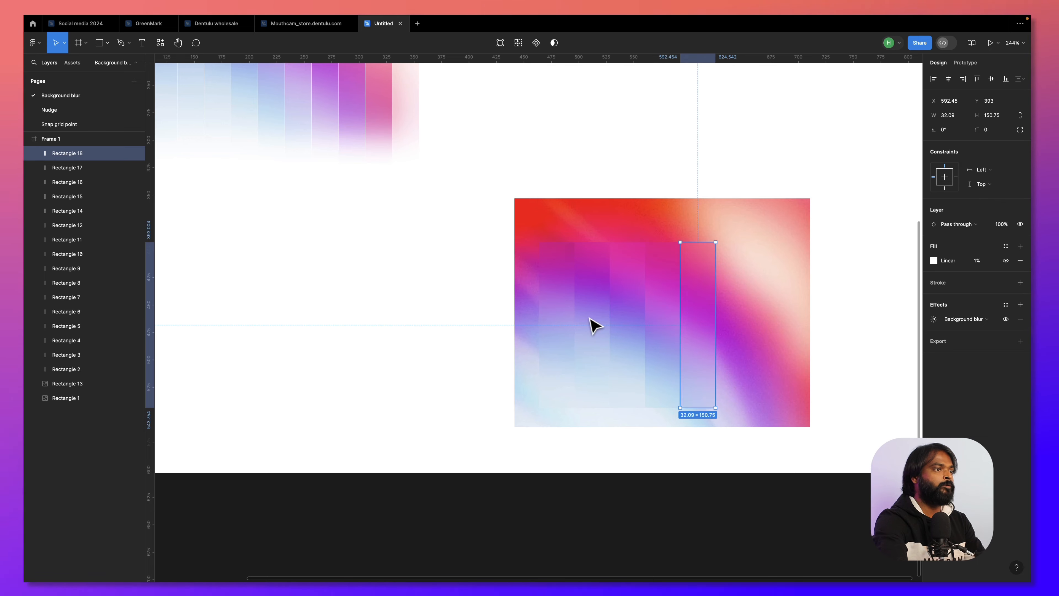
Select all eight blurred strips and move them together over the upper-left edge of the image.
left_click_drag(855, 294, 549, 307)
left_click(572, 231, "shift")
scroll(572, 244, "down", 3)
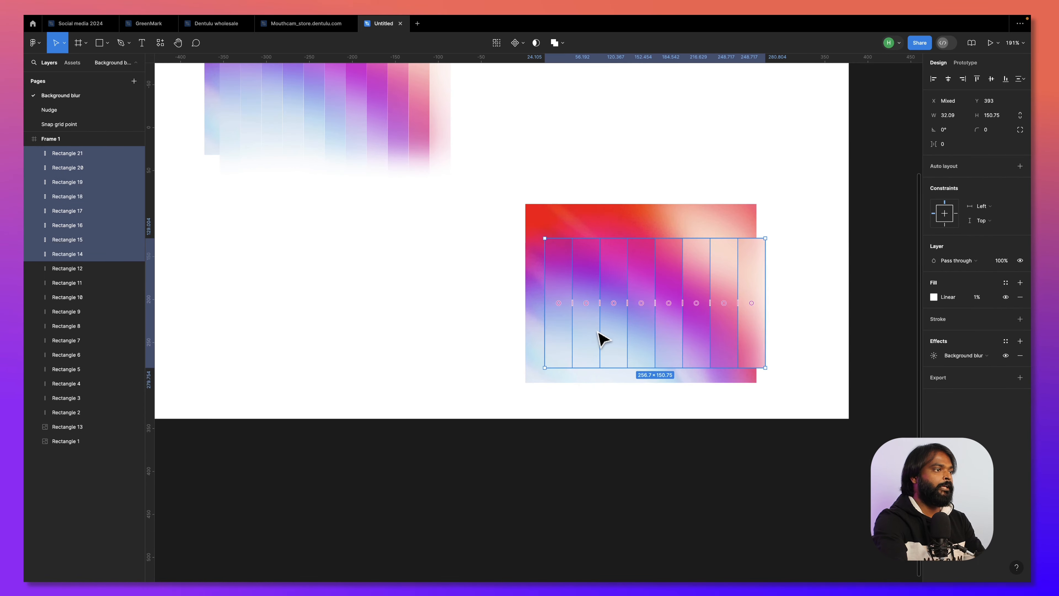
left_click_drag(601, 338, 536, 240)
scroll(532, 235, "down", 3)
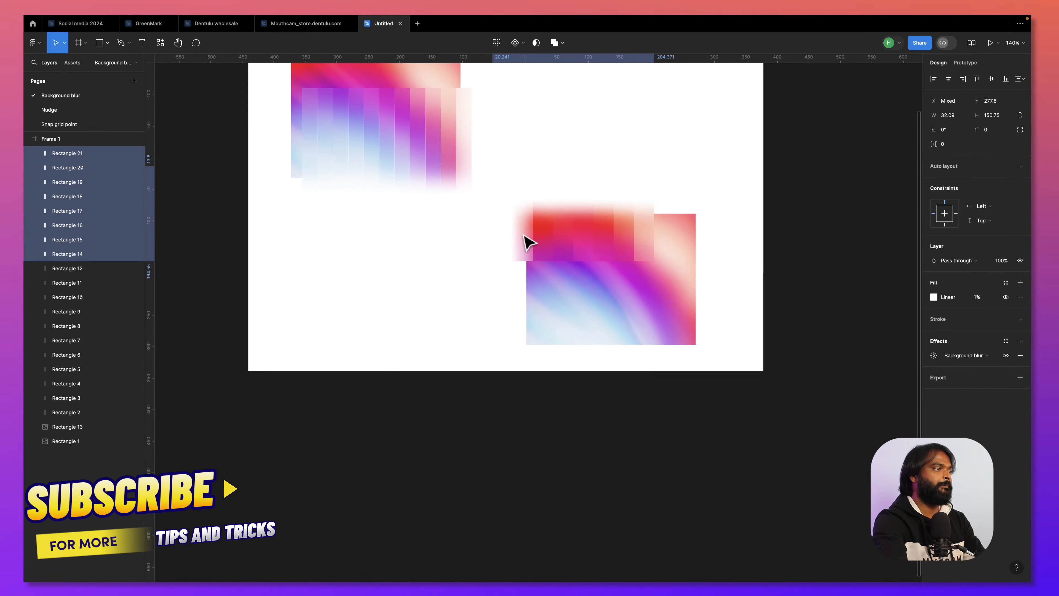
left_click_drag(468, 275, 502, 352)
left_click_drag(595, 225, 606, 237)
left_click(612, 228)
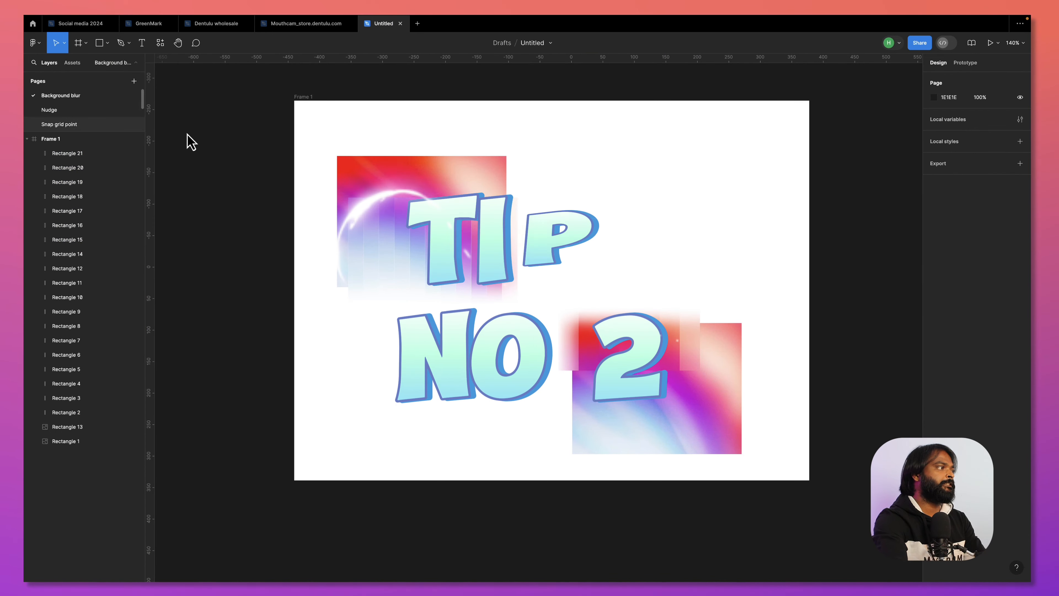
Switch to the Nudge page and select the Notify me button frame on the hotel card.
left_click(100, 111)
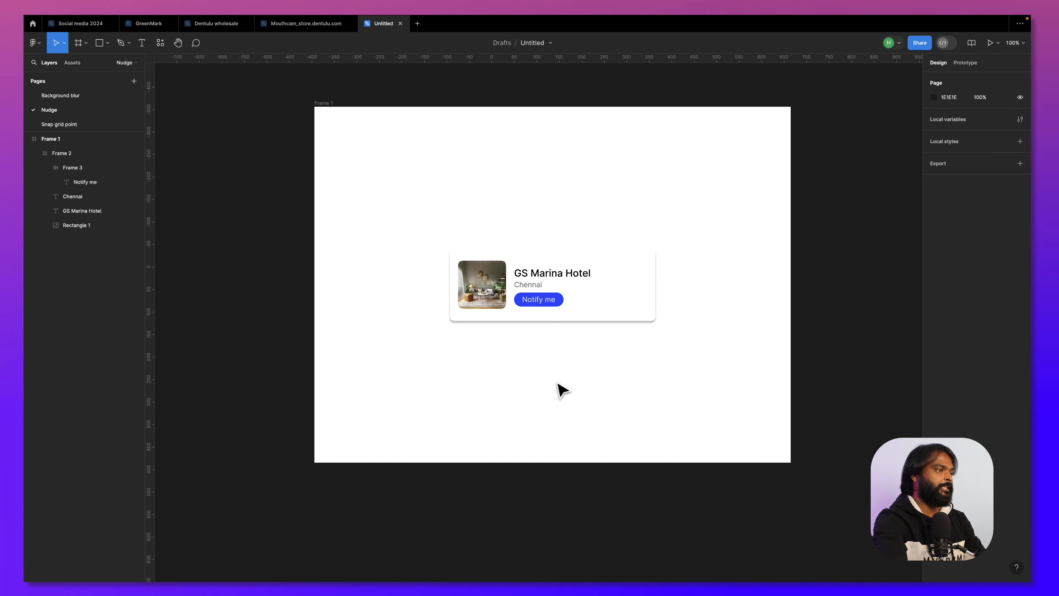
left_click_drag(533, 378, 533, 384)
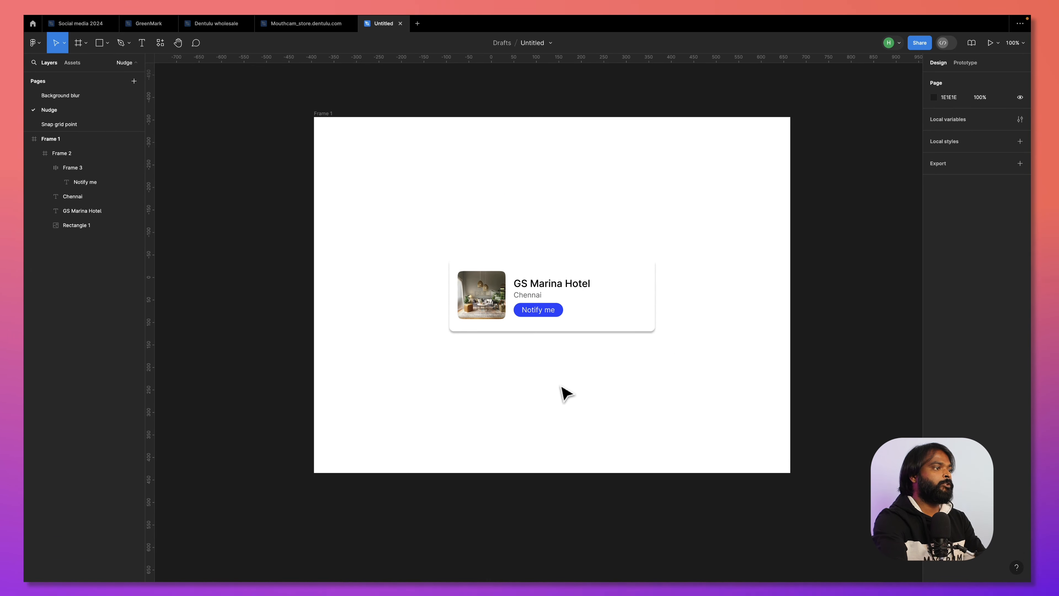
double_click(544, 316)
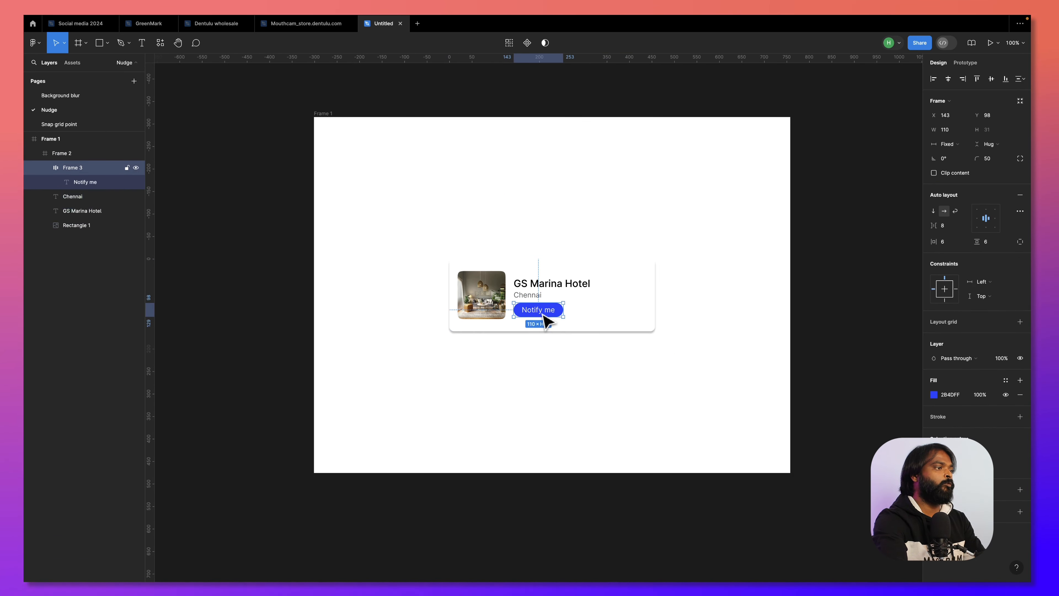
Nudge the Notify me button around the hotel card, rightward and up, then down and slightly back left.
key("shift+Right")
key("shift+Right")
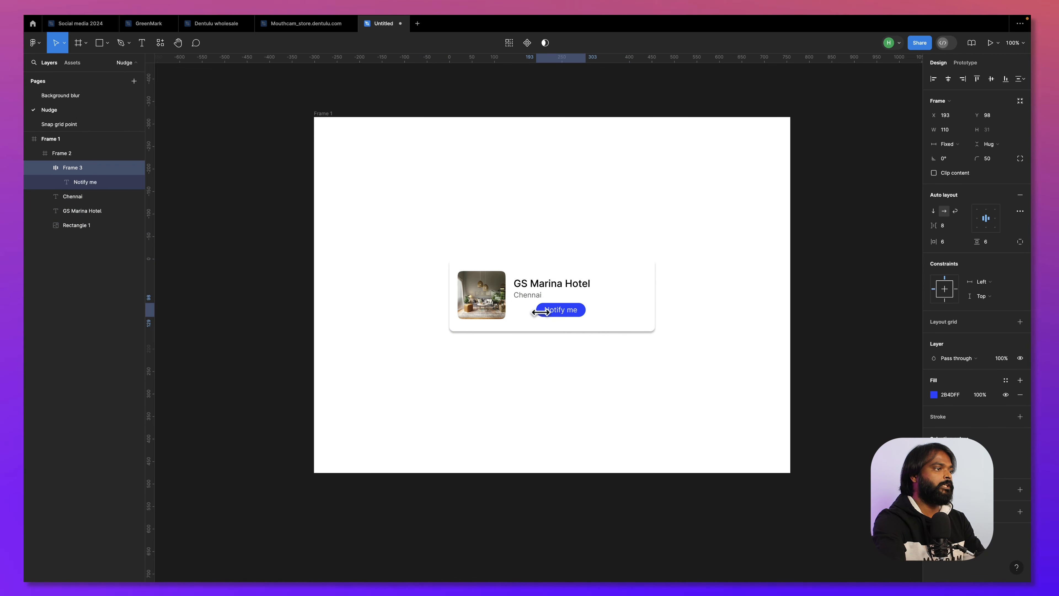
key("shift+Right")
key("shift+Right")
key("shift+Right")
key("shift+Right")
key("shift+Right")
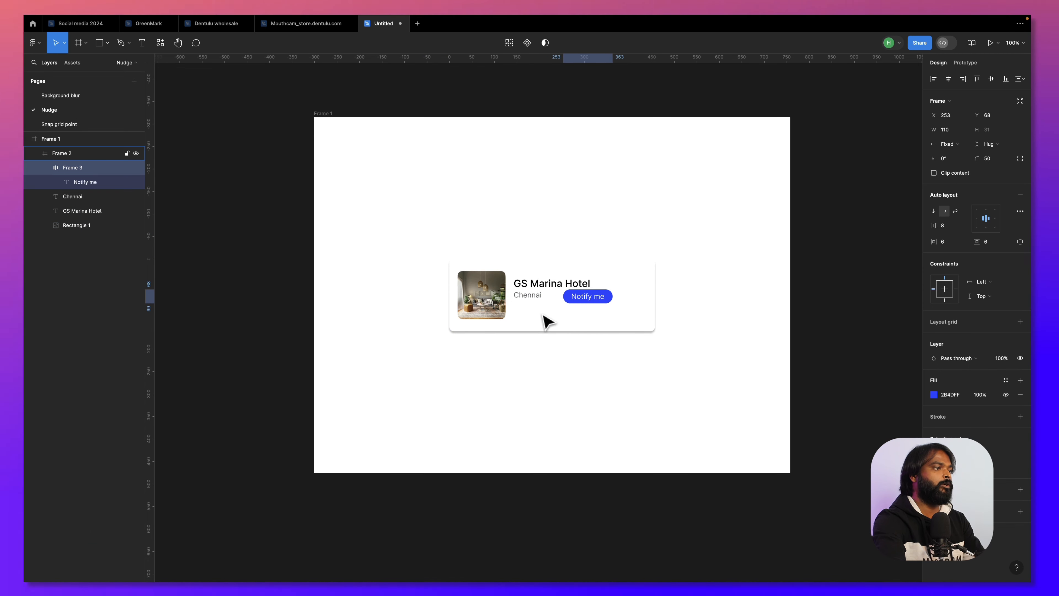
key("shift+Down")
key("shift+Down")
key("shift+Down")
key("shift+Down")
key("shift+Left")
key("shift+Left")
key("shift+Left")
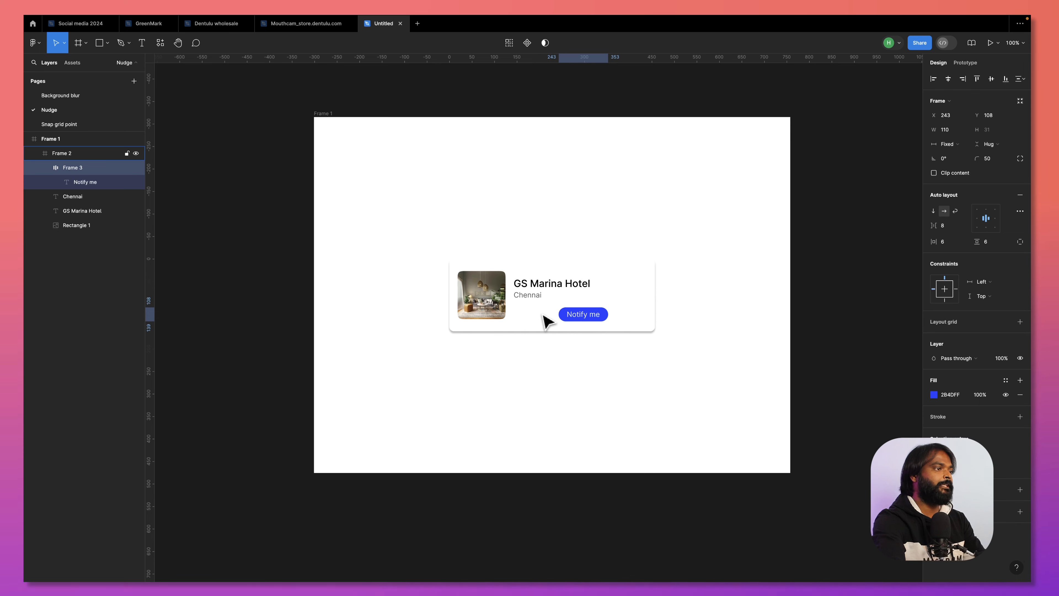
Nudge the Notify me button further right until it reaches the hotel card's right edge.
key("shift+Right")
key("shift+Right")
key("shift+Right")
key("shift+Right")
key("shift+Right")
key("shift+Right")
key("shift+Right")
key("shift+Right")
key("shift+Right")
key("shift+Right")
key("shift+Right")
key("shift+Right")
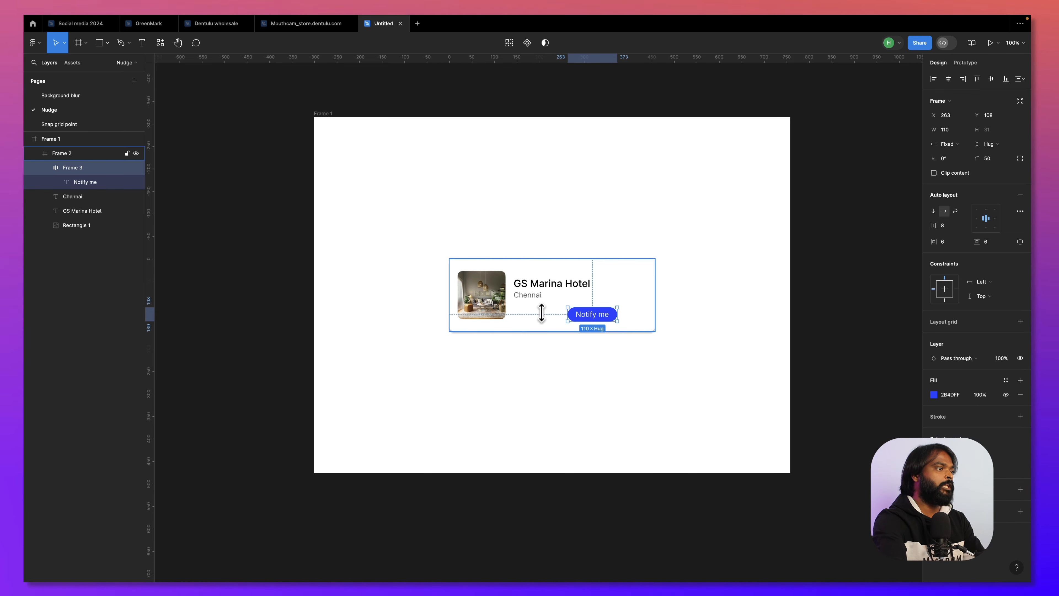
left_click_drag(585, 322, 890, 332)
Undo all the nudges to return the Notify me button to its place below the Chennai text, and deselect it.
key("super+z")
key("super+z")
key("super+z")
key("super+z")
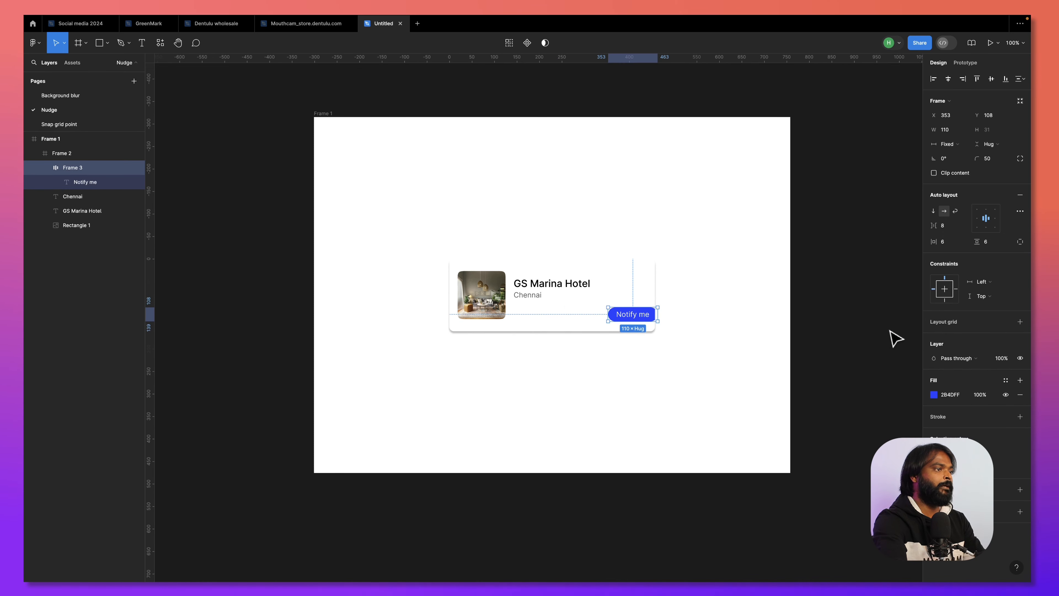
key("super+z")
key("super+z")
key("super+z")
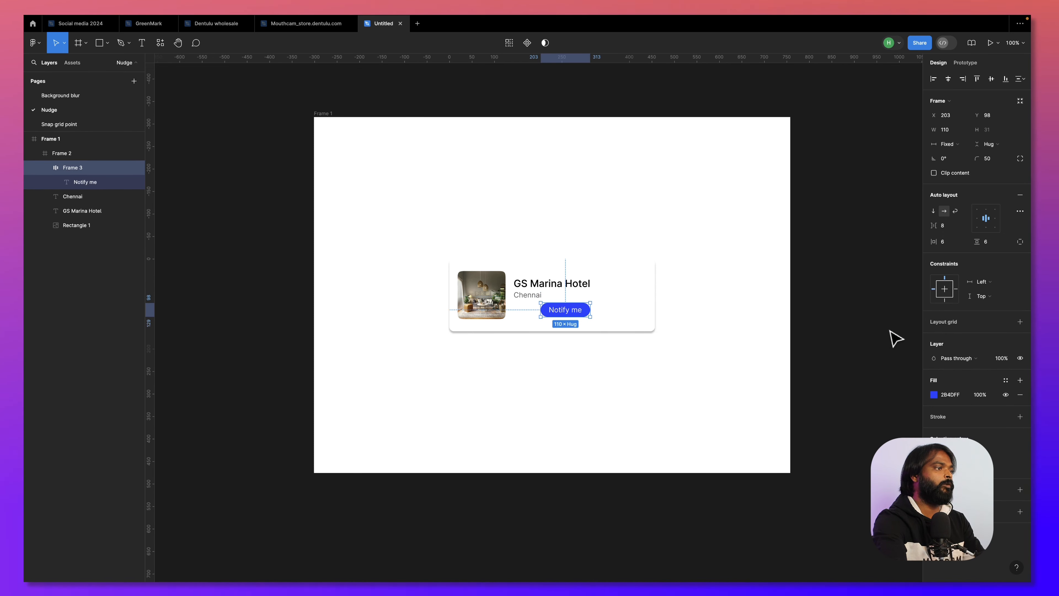
left_click(581, 376)
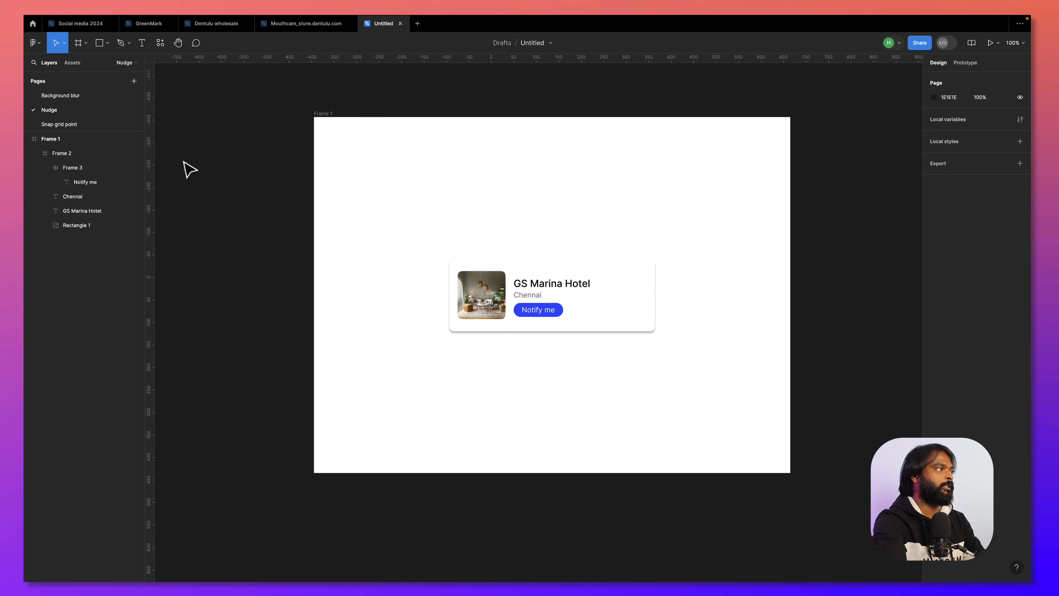
Set the small nudge amount to 4, replace the big nudge amount, and close the nudge settings.
left_click(41, 47)
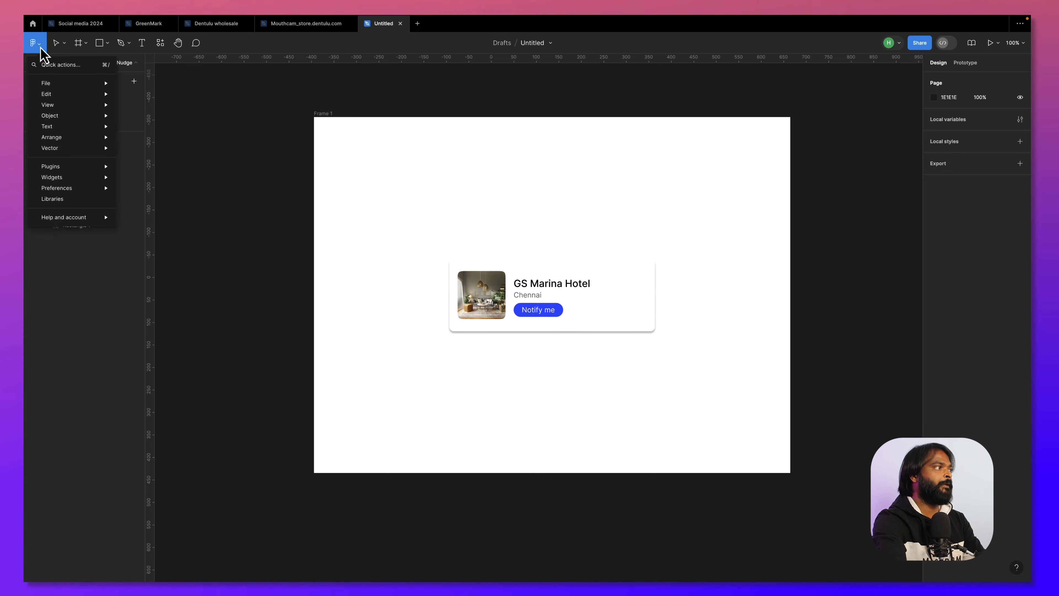
mouse_move(86, 192)
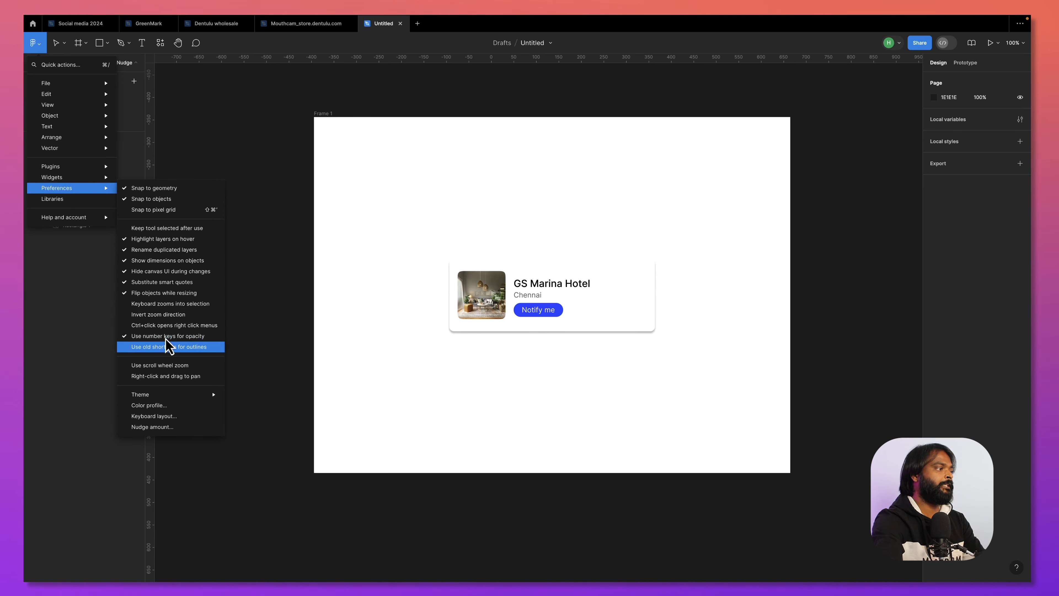
left_click(150, 428)
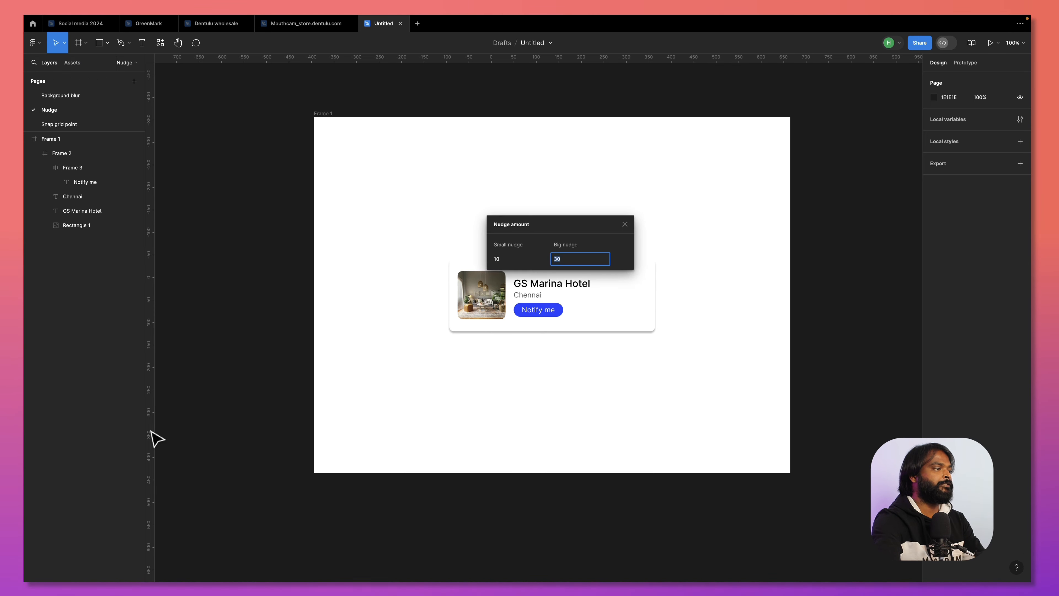
left_click(502, 260)
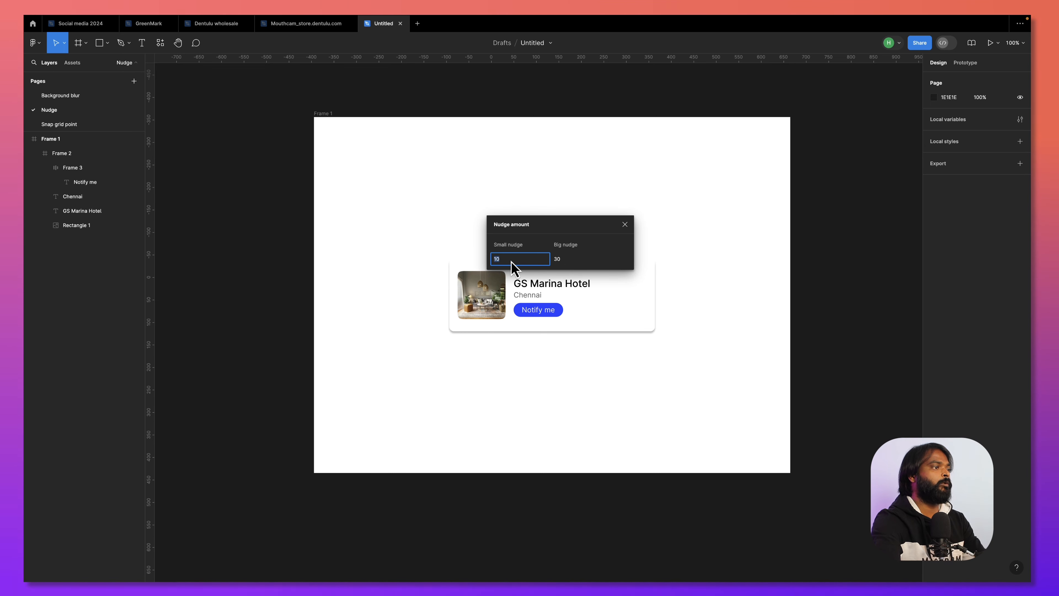
left_click_drag(508, 261, 475, 259)
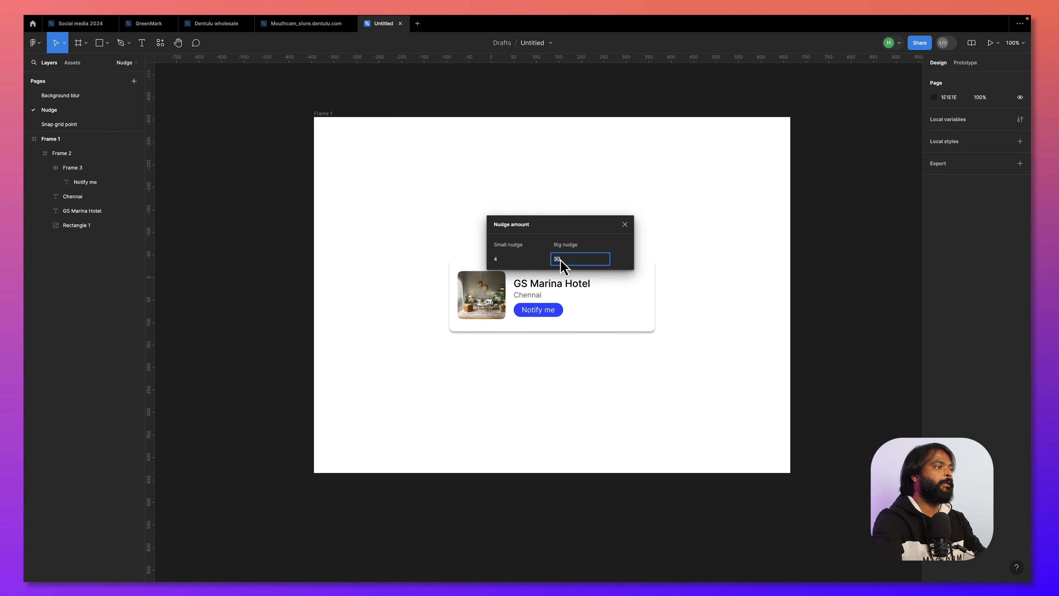
left_click(625, 224)
Select the Notify me button frame on the hotel card and move it right to X 147 with the small nudge.
scroll(553, 292, "up", 10)
left_click(500, 353)
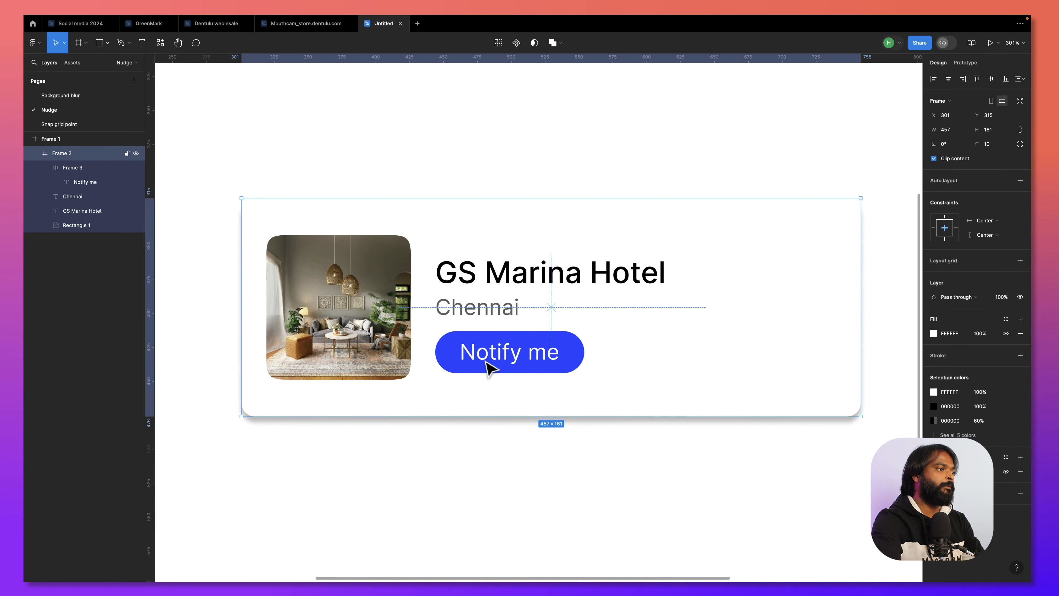
scroll(504, 424, "down", 1)
left_click(508, 355)
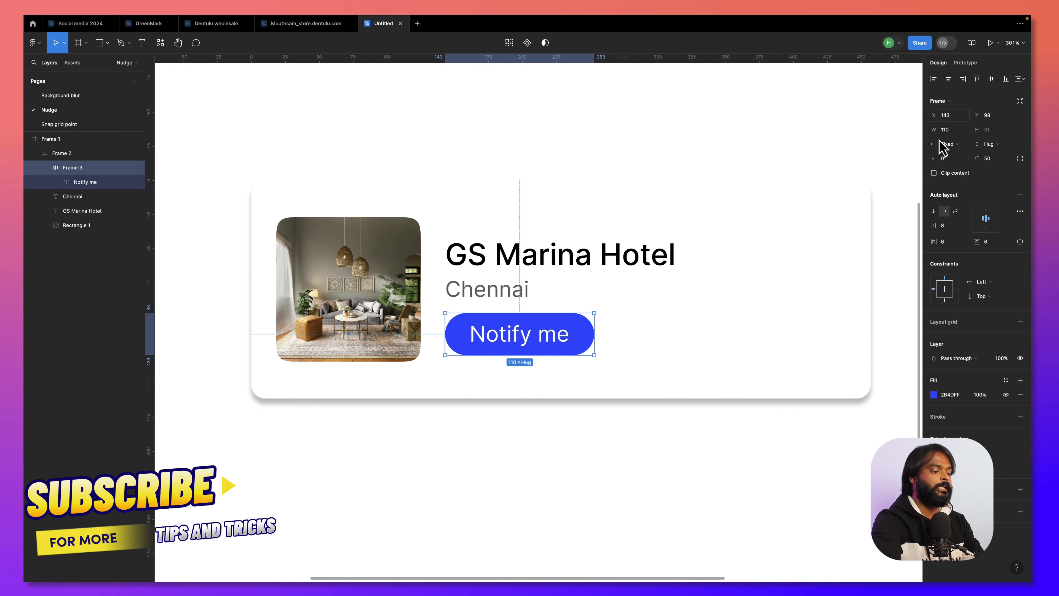
key("Right")
key("Right")
key("Right")
key("Right")
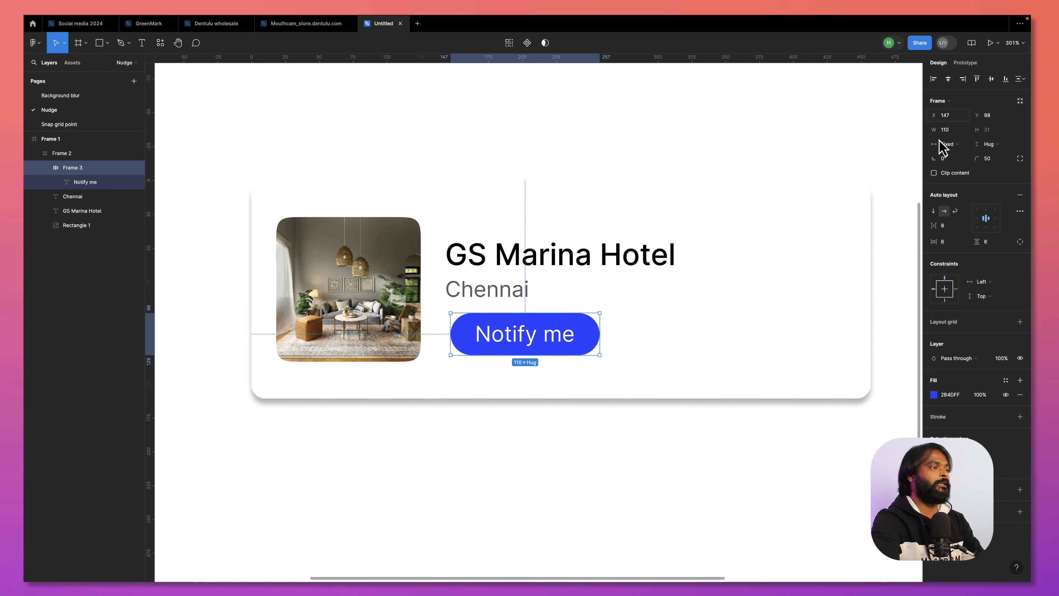
Move the Notify me button further right and back left in small nudges, ending at X 143.
key("Right")
key("Right")
key("Right")
key("Left")
key("Left")
key("Left")
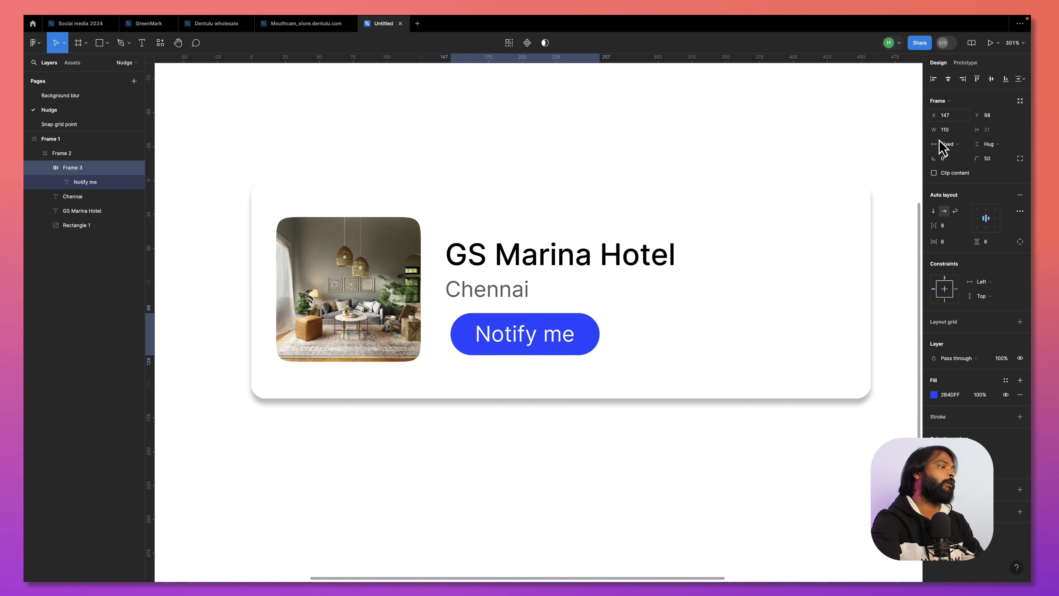
key("Left")
key("Left")
key("Left")
key("Left")
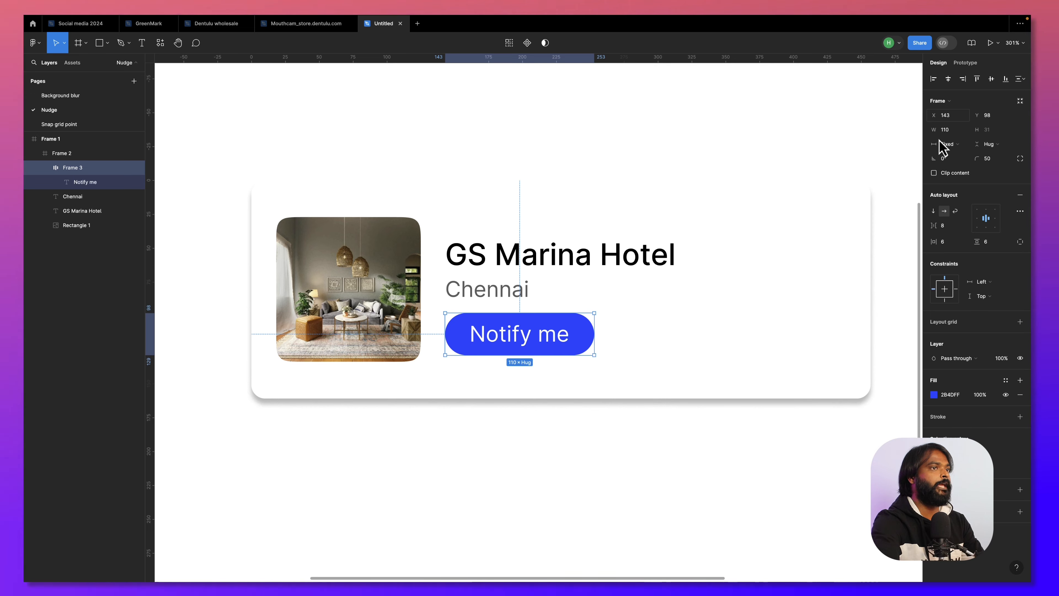
Move the Notify me button right to X 175 using the big nudge.
key("shift+Right")
key("shift+Right")
key("shift+Right")
key("shift+Right")
key("shift+Right")
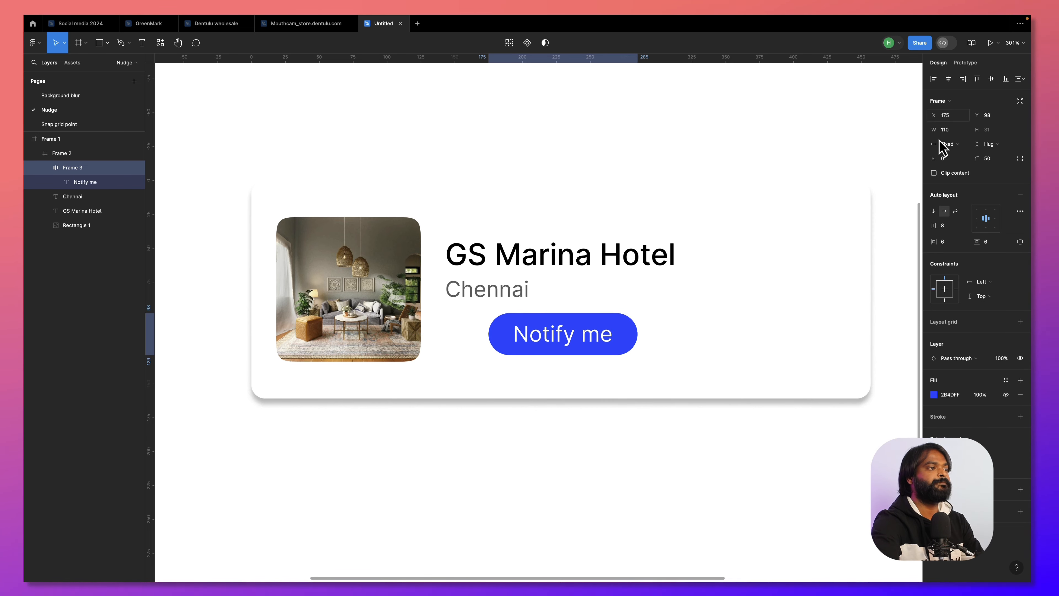
Move the Notify me button back left to X 143 using the big nudge, and deselect it.
key("shift+Left")
key("shift+Left")
key("shift+Left")
key("shift+Left")
key("shift+Left")
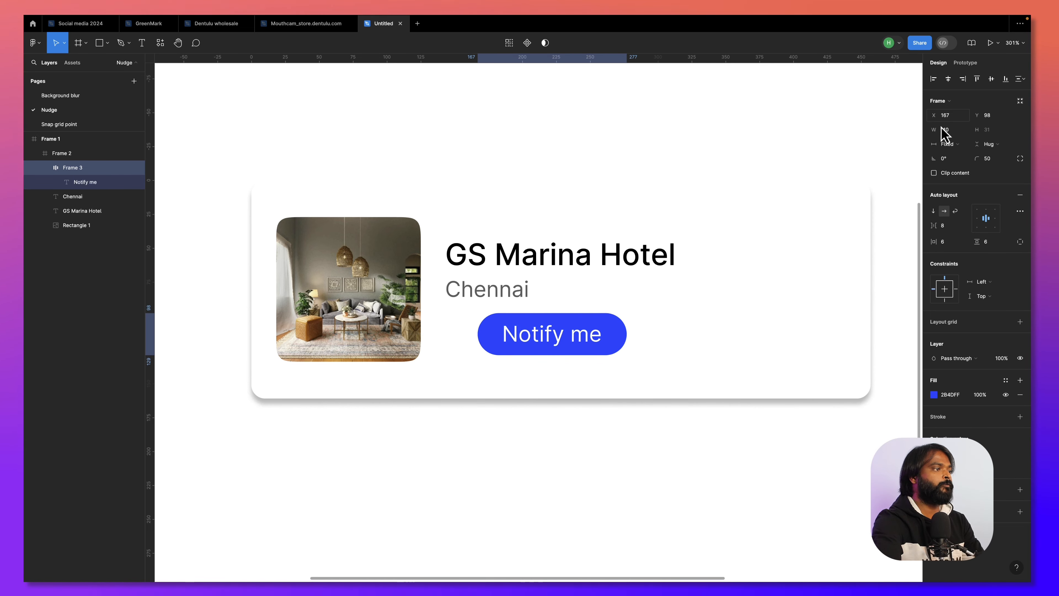
left_click(547, 433)
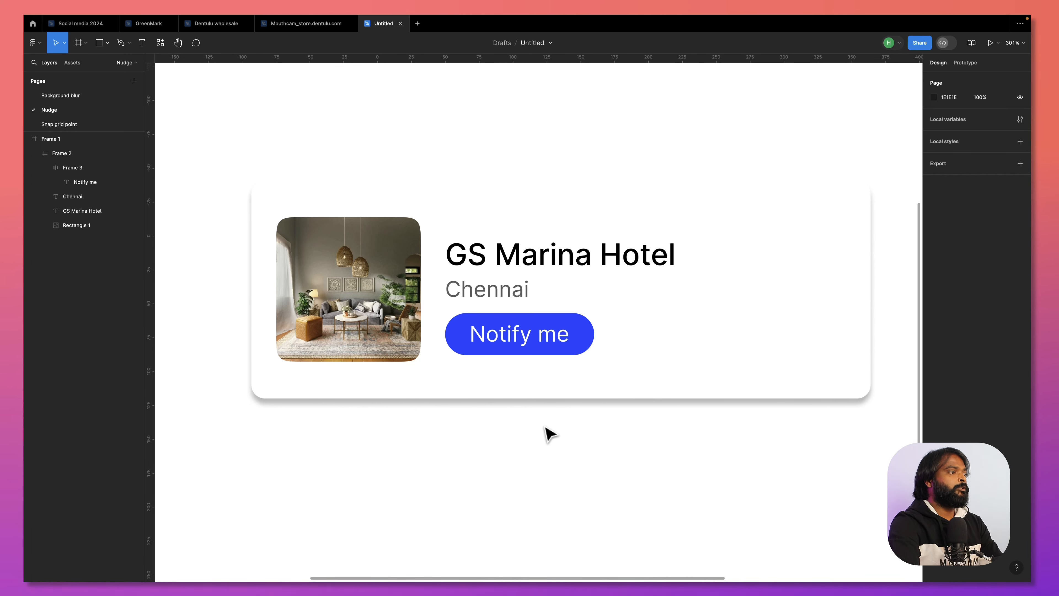
Select the Notify me button again, try a few more small nudges on it, and deselect it.
left_click(533, 346)
left_click(533, 347)
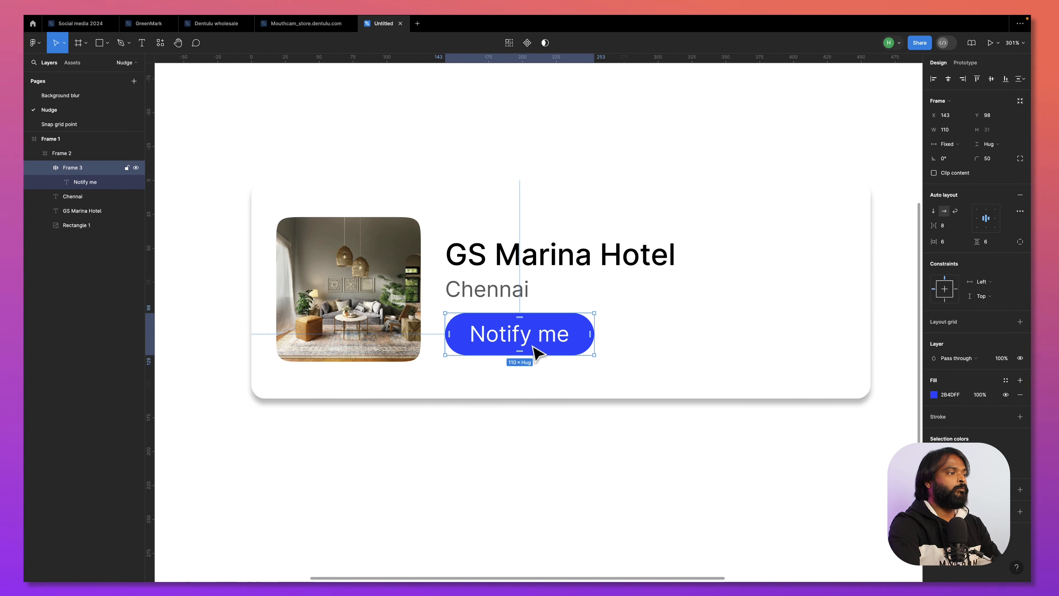
scroll(534, 463, "right", 2)
scroll(534, 463, "up", 1)
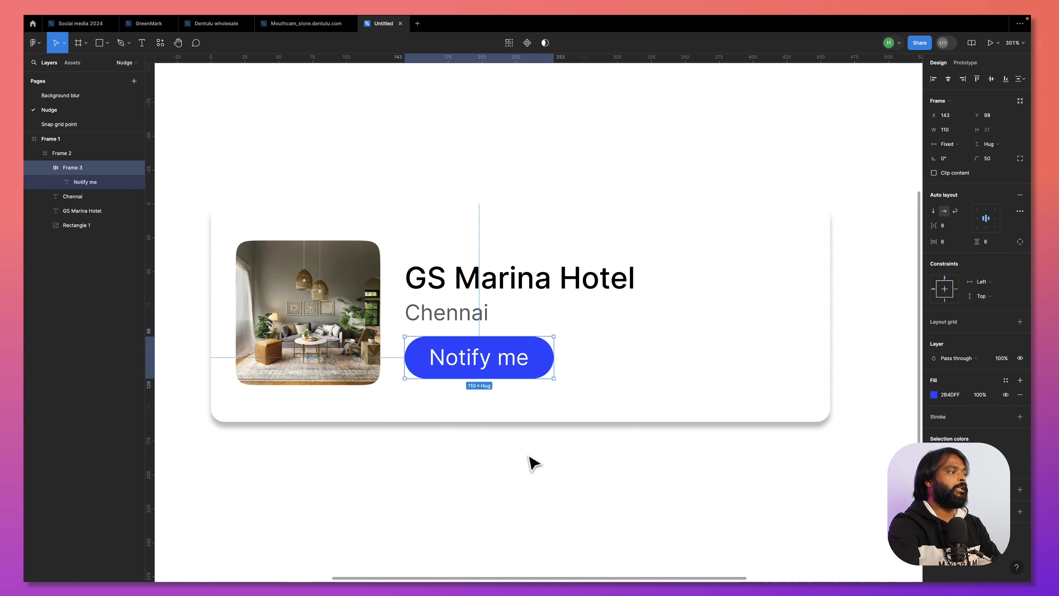
scroll(533, 463, "left", 1)
key("Right")
key("Right")
key("Right")
key("Right")
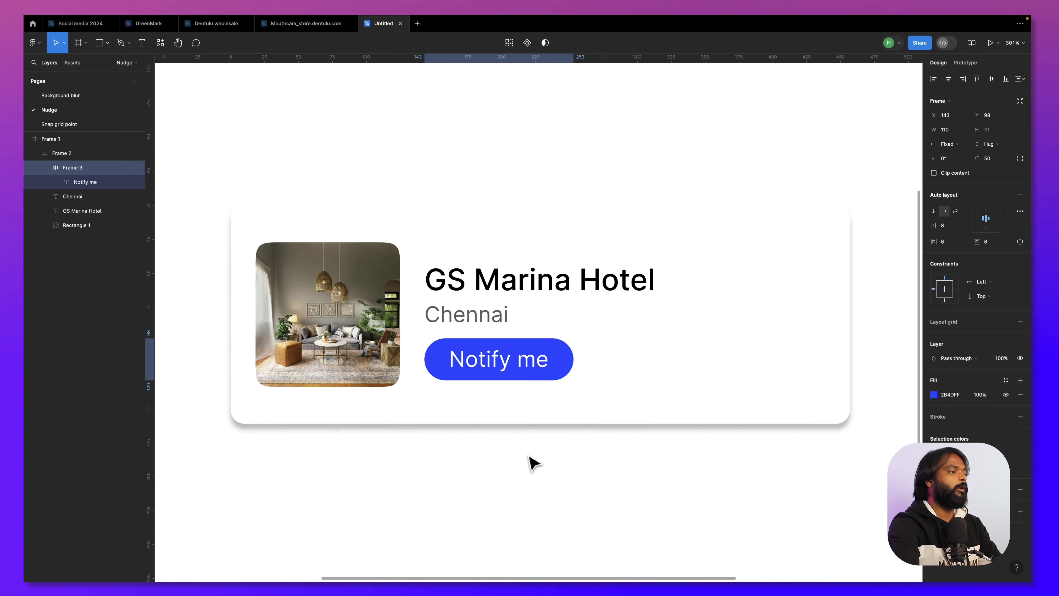
scroll(529, 457, "down", 5)
left_click(529, 457)
left_click_drag(534, 467, 550, 421)
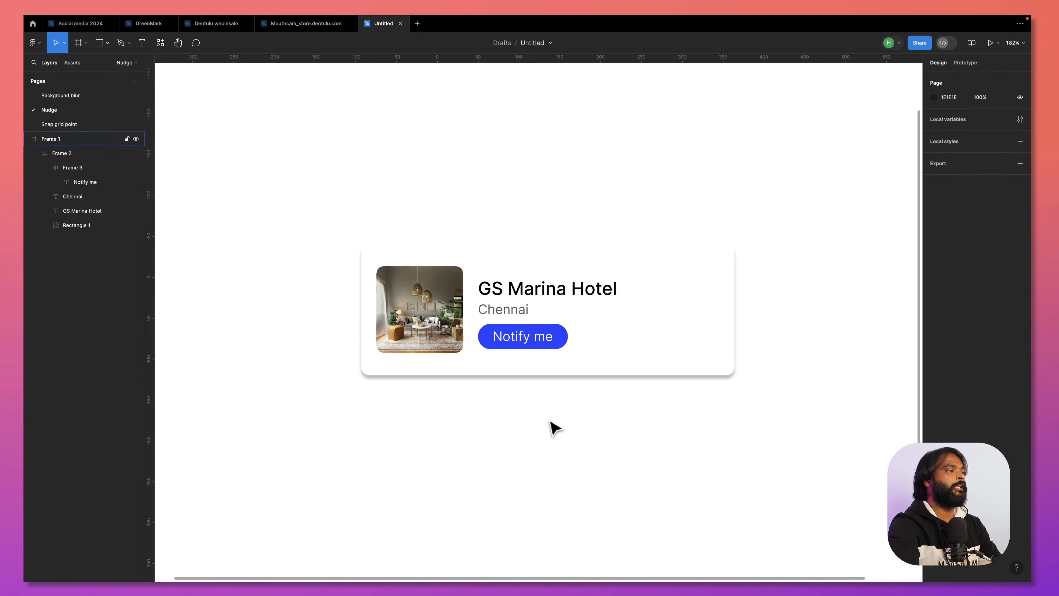
Switch to the Snap grid point page and draw a house outline with the Pen tool: a triangle about 94 px wide over a narrower four-sided body.
scroll(550, 422, "down", 3)
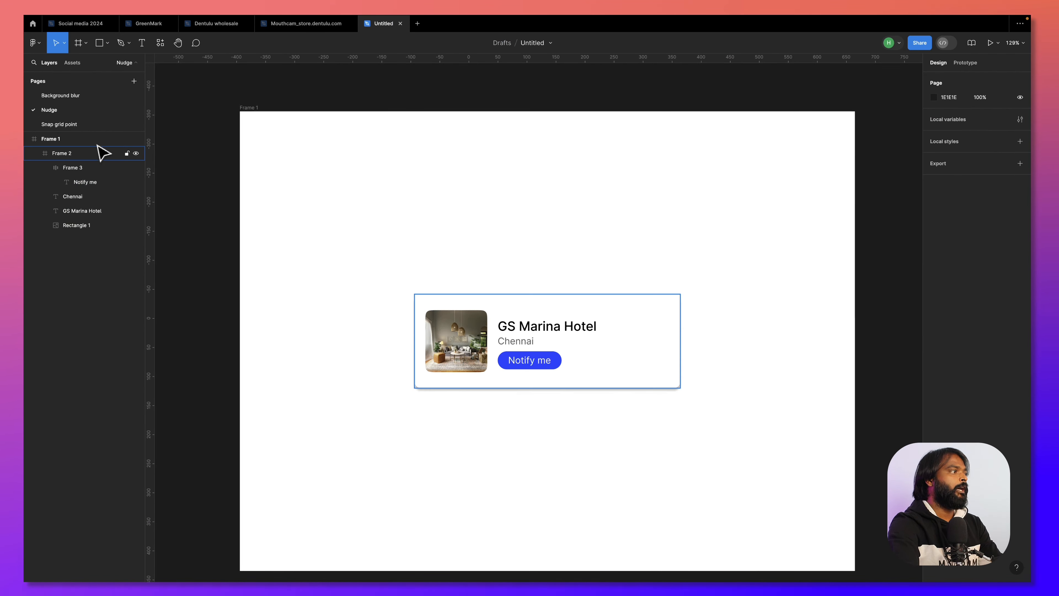
left_click(59, 125)
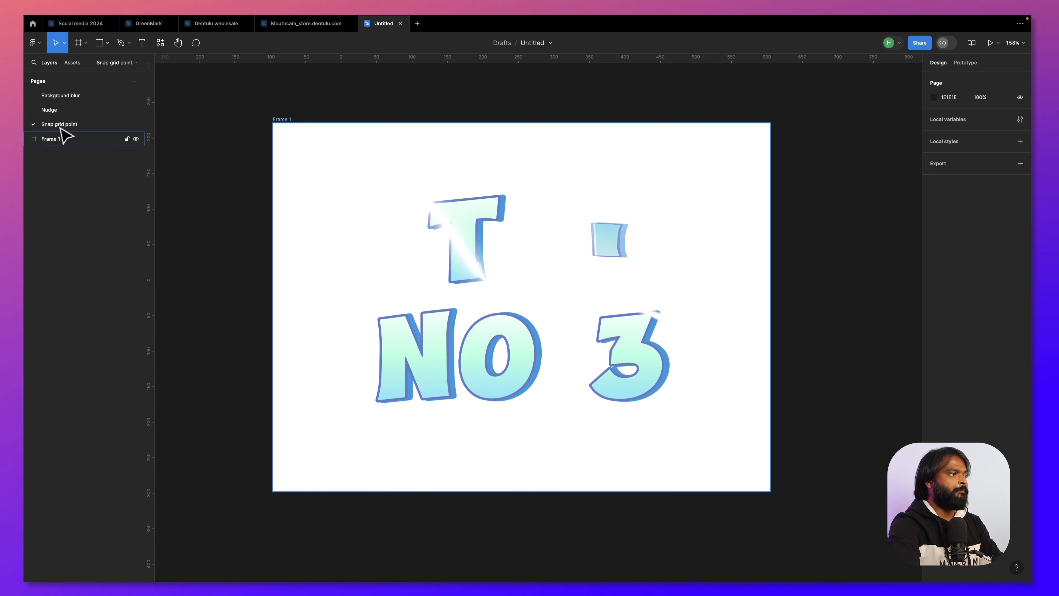
left_click(122, 44)
scroll(454, 261, "up", 3)
scroll(454, 261, "up", 2)
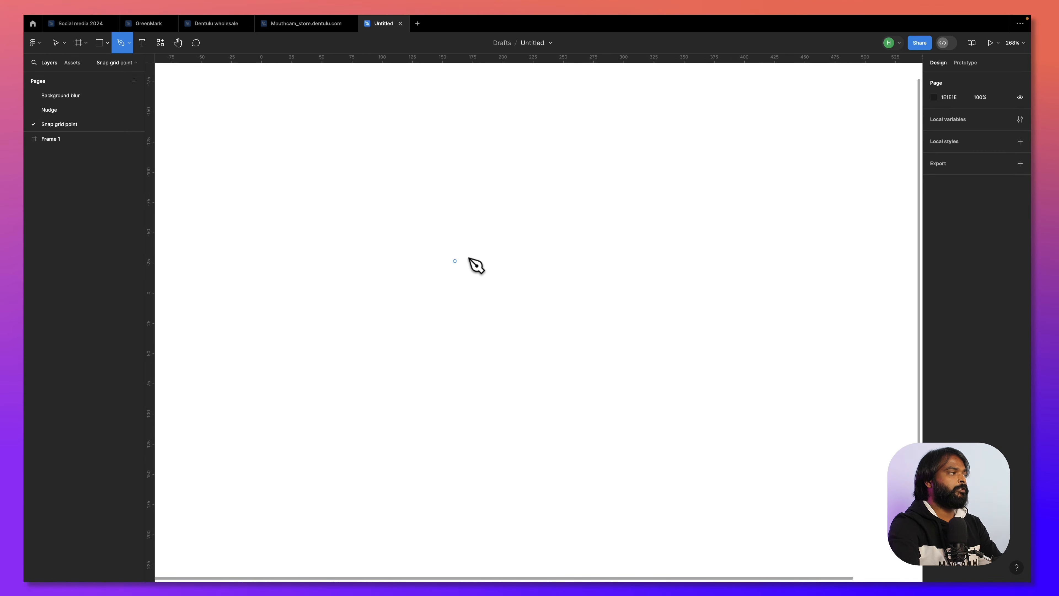
left_click(417, 331)
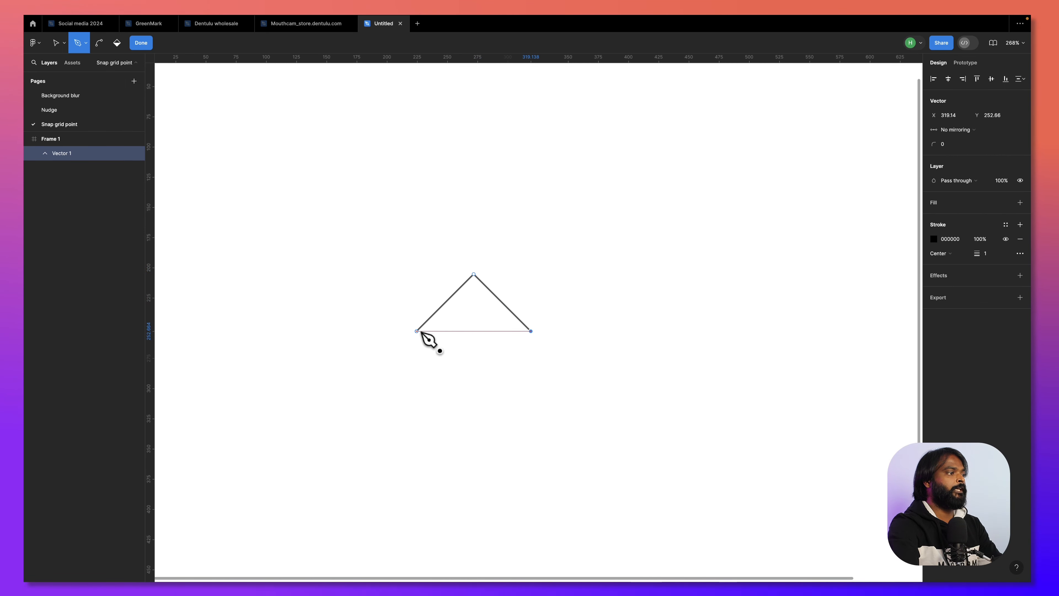
left_click(446, 330)
left_click(447, 378)
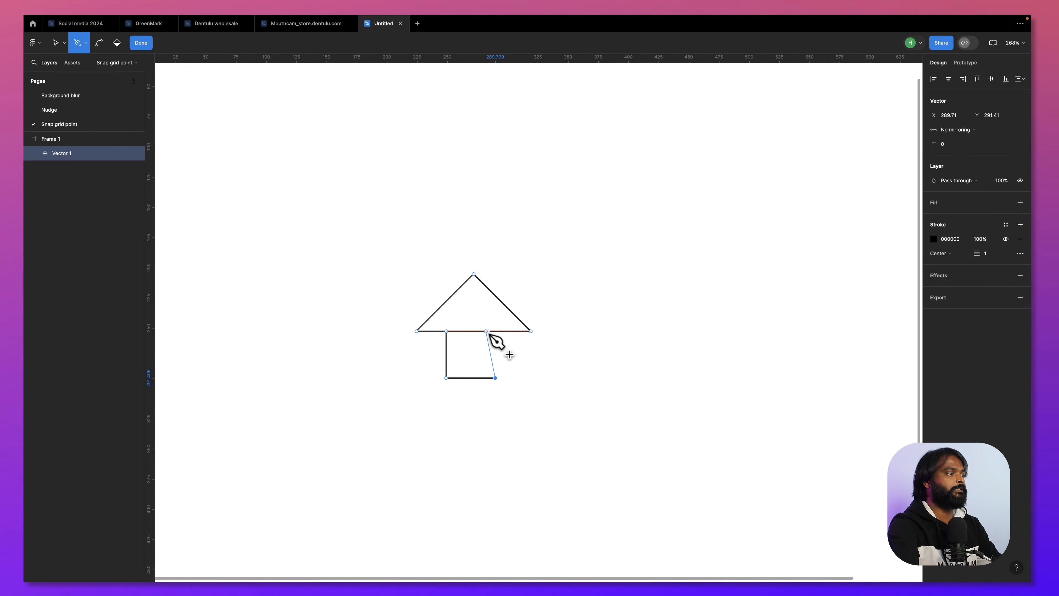
Delete the stray anchor point beside the house outline and exit vector editing.
key("v")
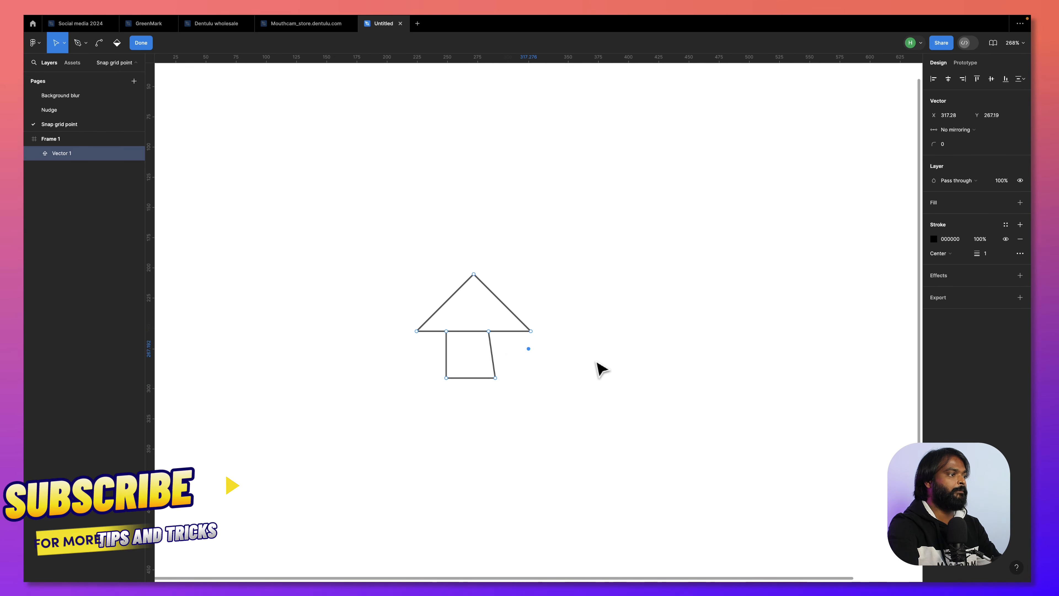
key("Delete")
key("super")
key("super")
scroll(584, 367, "up", 3)
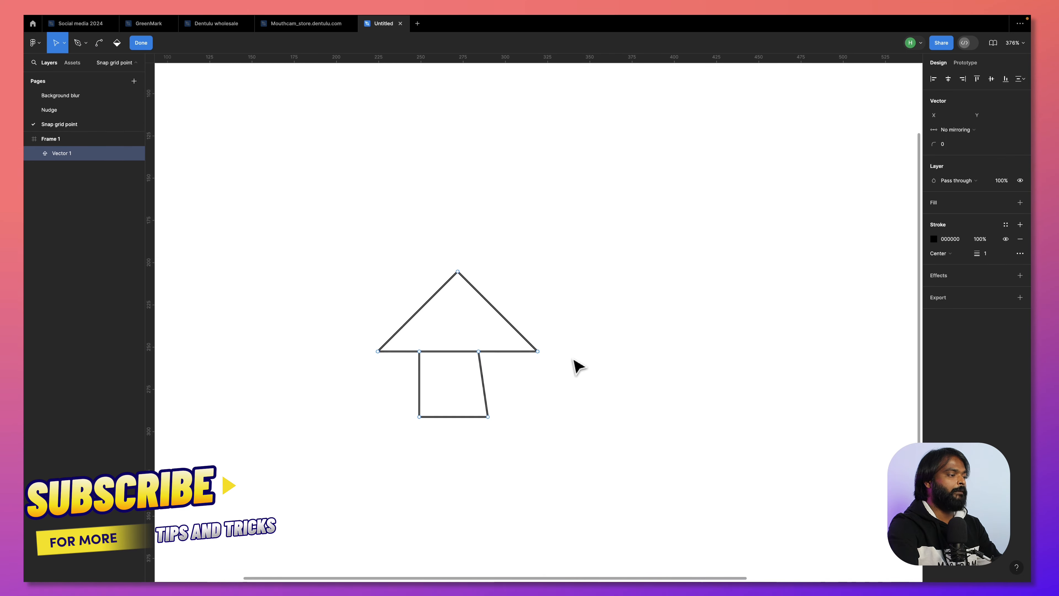
key("Escape")
key("Escape")
Turn on the pixel grid display and enable snapping to the pixel grid.
scroll(573, 319, "up", 3)
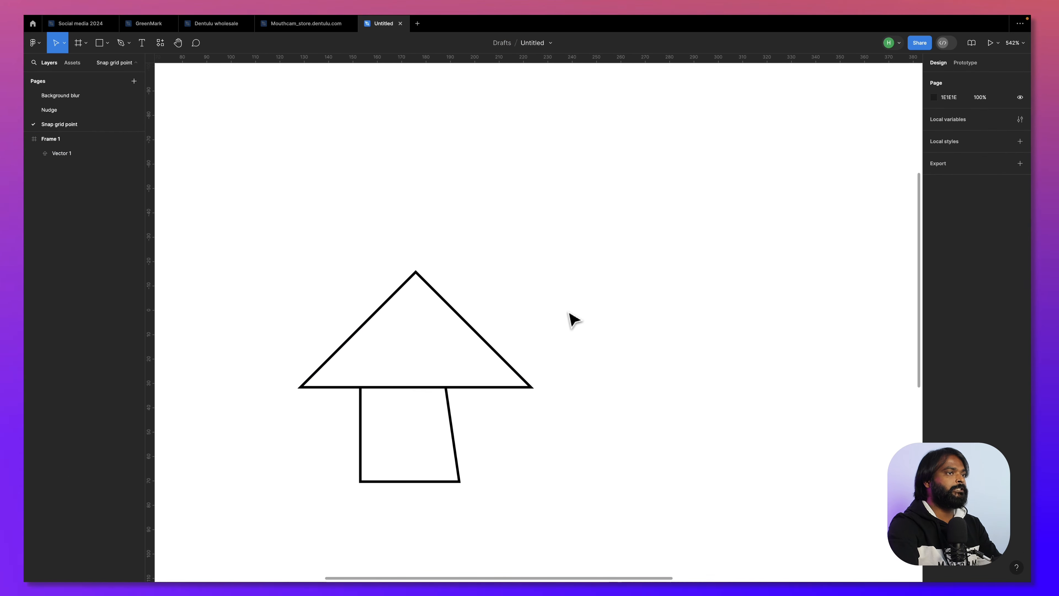
left_click(1025, 43)
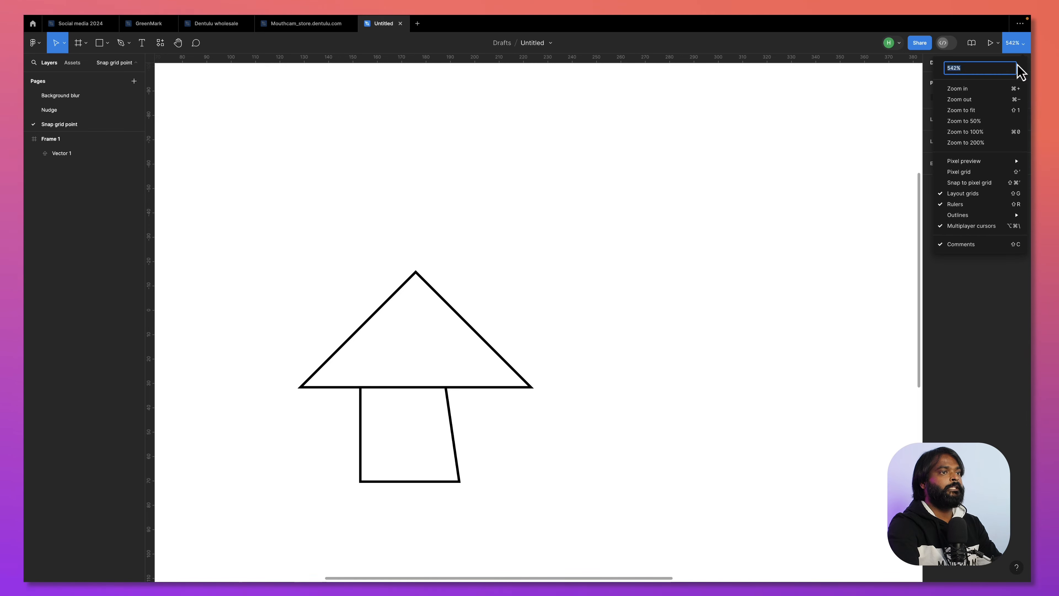
left_click(966, 173)
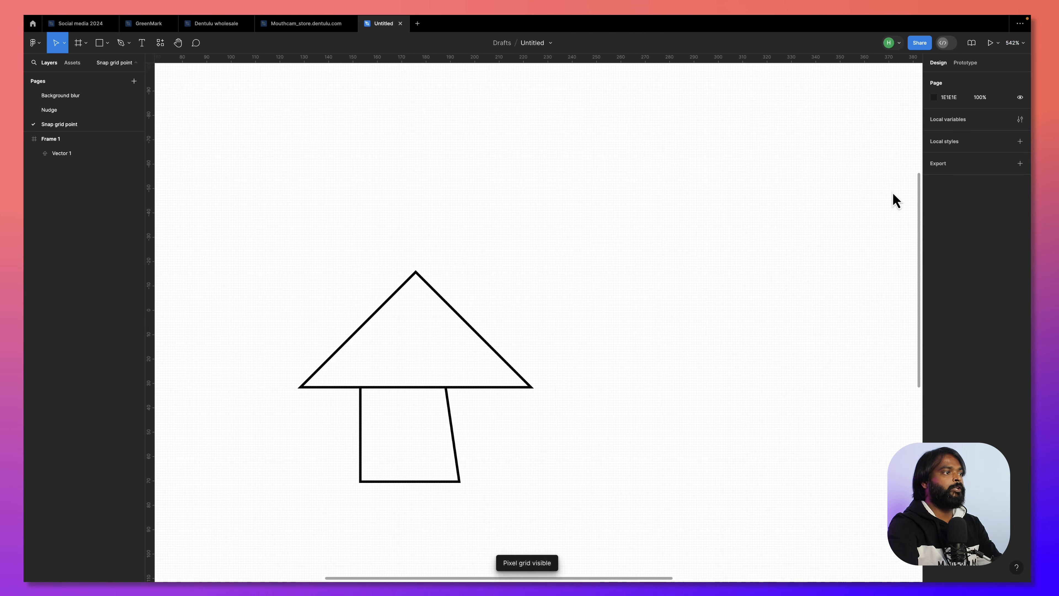
scroll(526, 288, "up", 10)
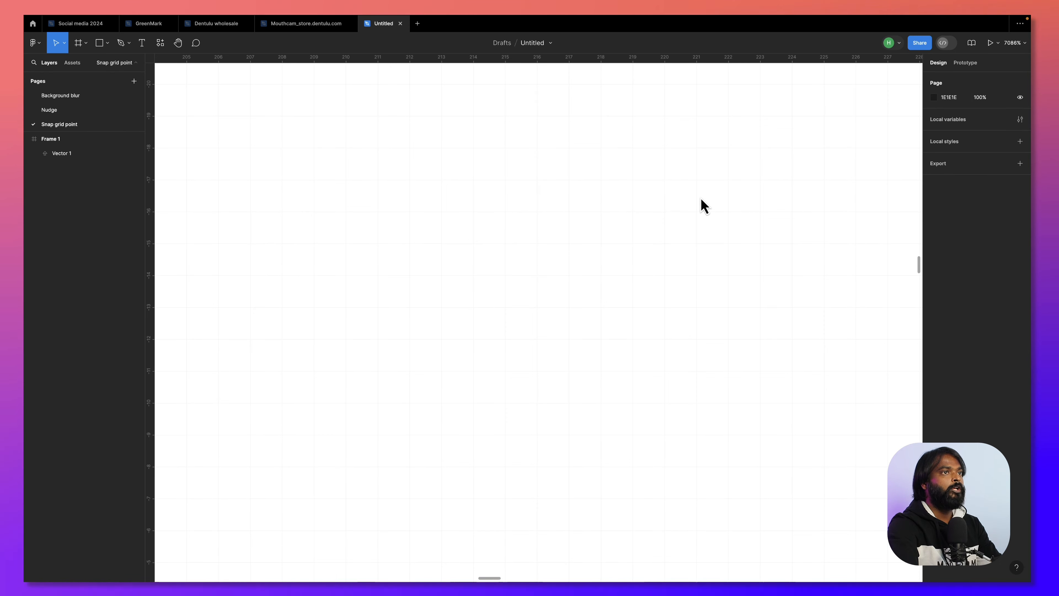
left_click(1017, 43)
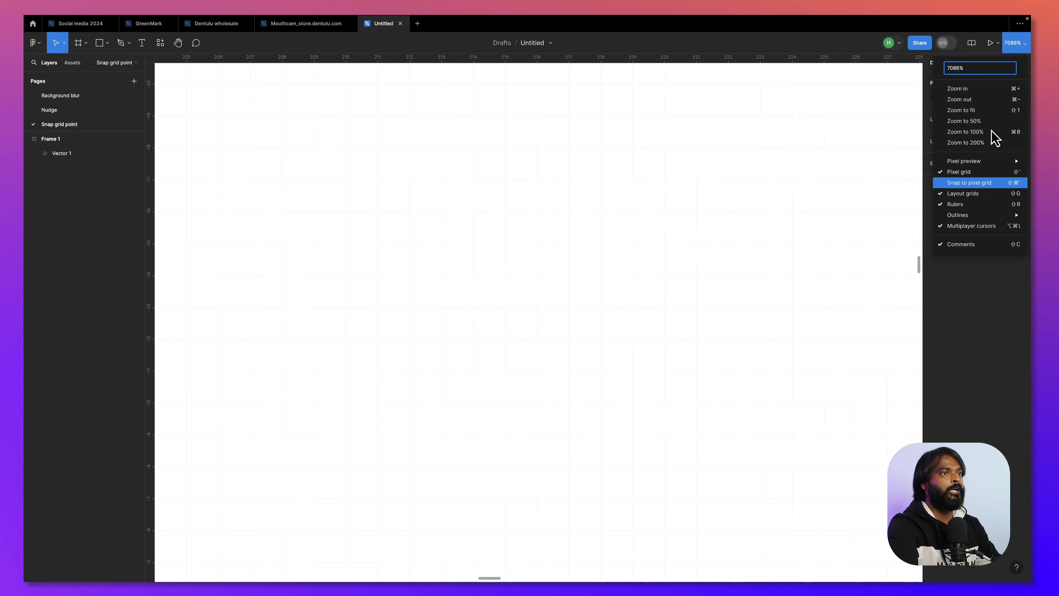
left_click(971, 184)
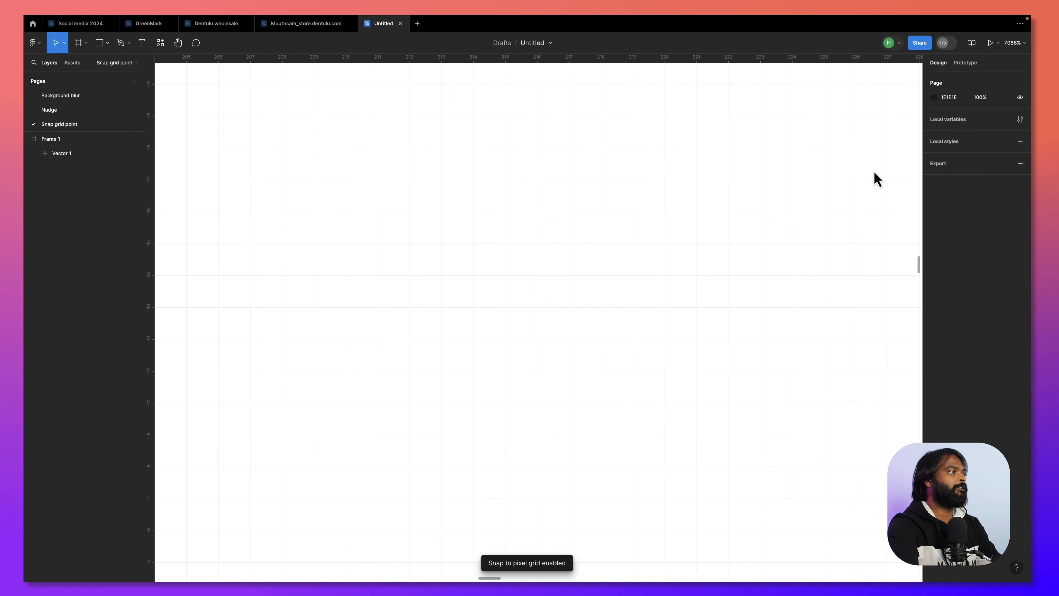
Start an open Pen path at X 305, Y 209 with points at (305, 211), (308, 211), (311, 207), (312.5, 208.5) and (315, 206).
left_click(121, 44)
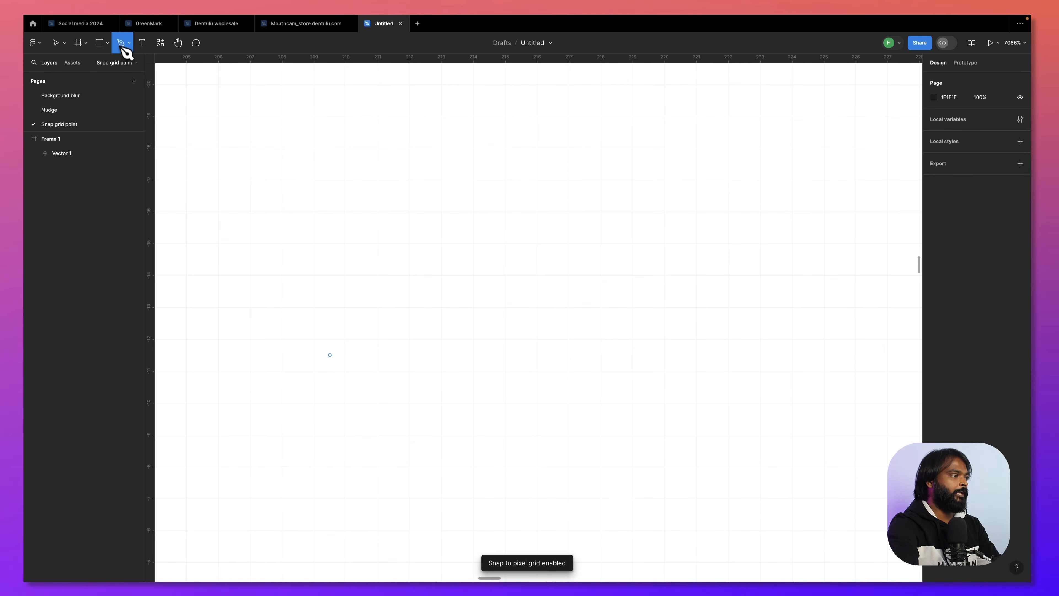
left_click(314, 339)
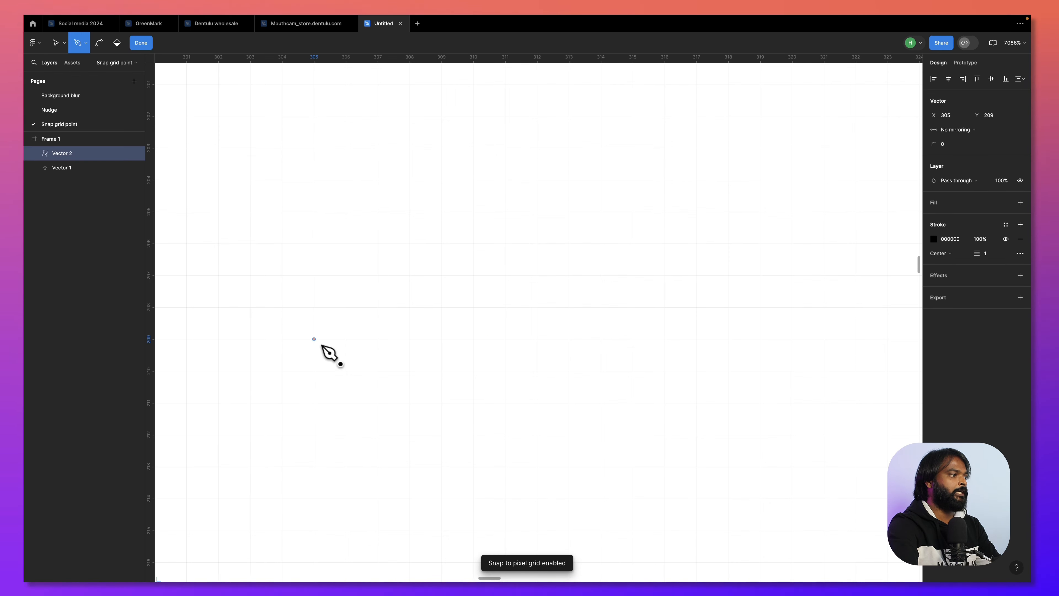
left_click(313, 403)
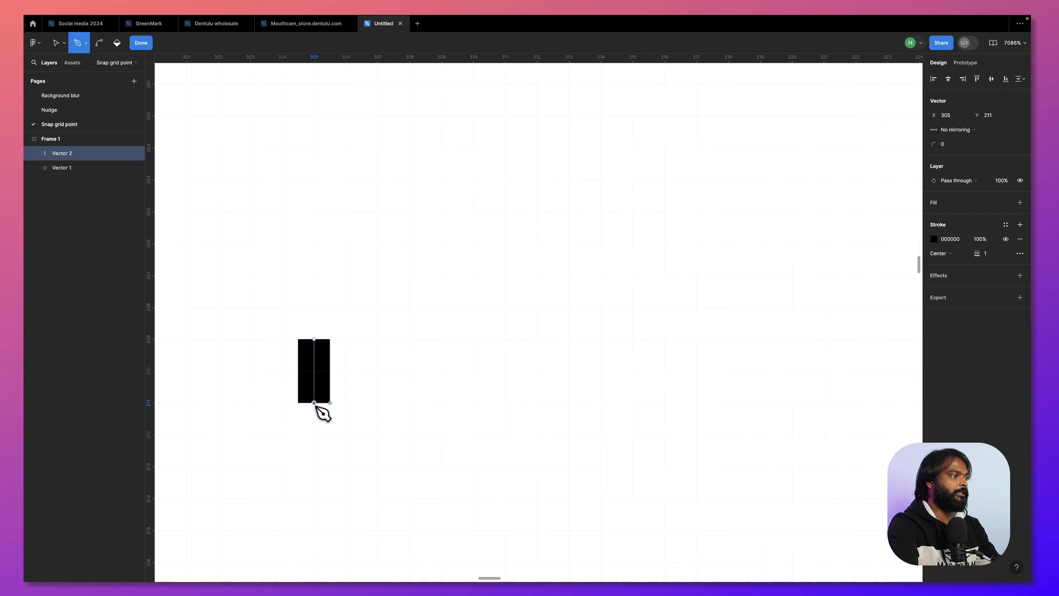
left_click(410, 403)
scroll(521, 291, "up", 5)
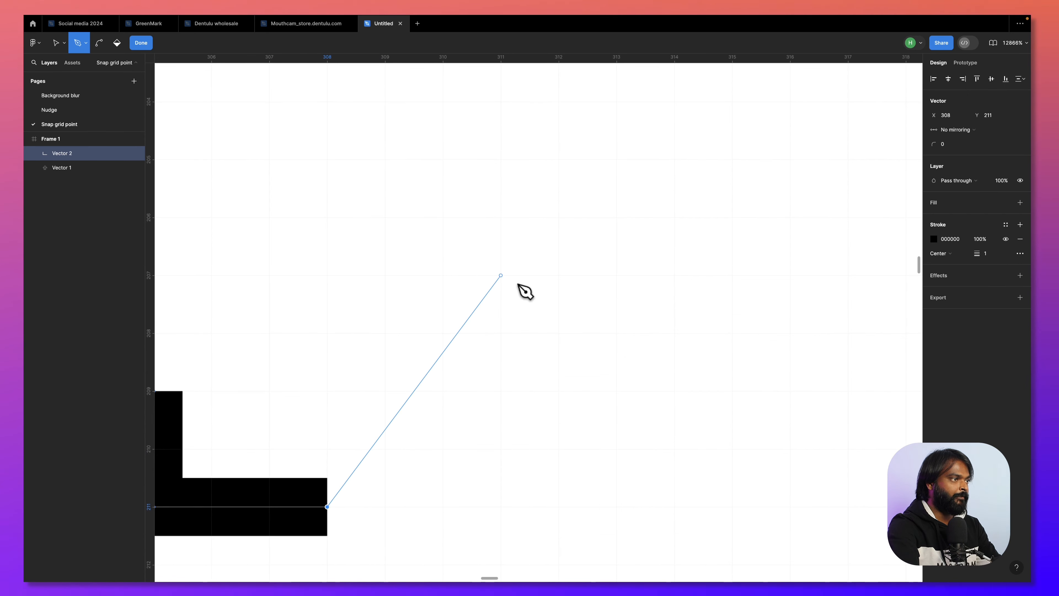
left_click(503, 277)
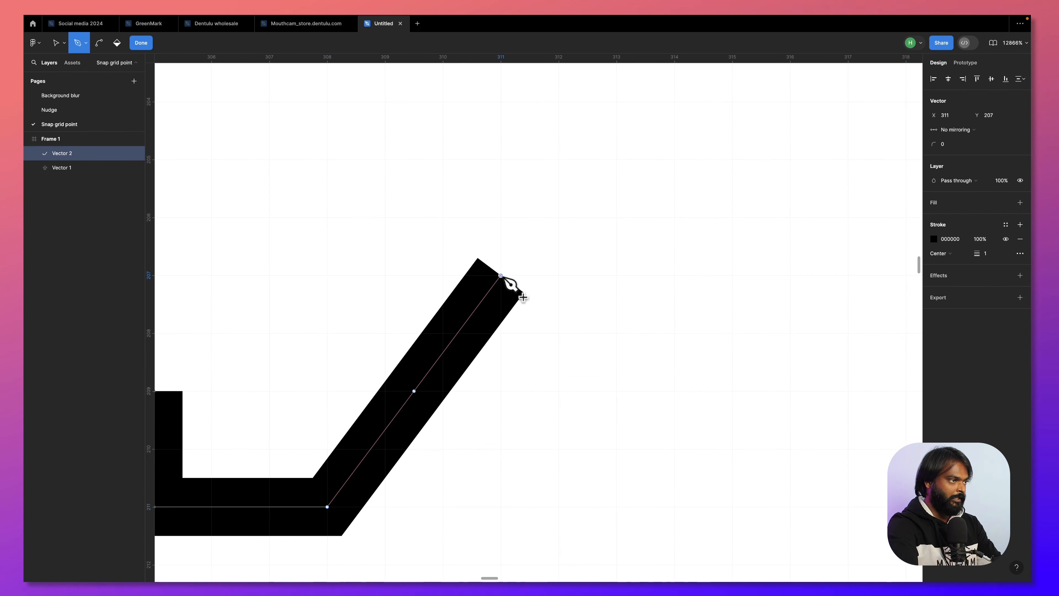
left_click(588, 362)
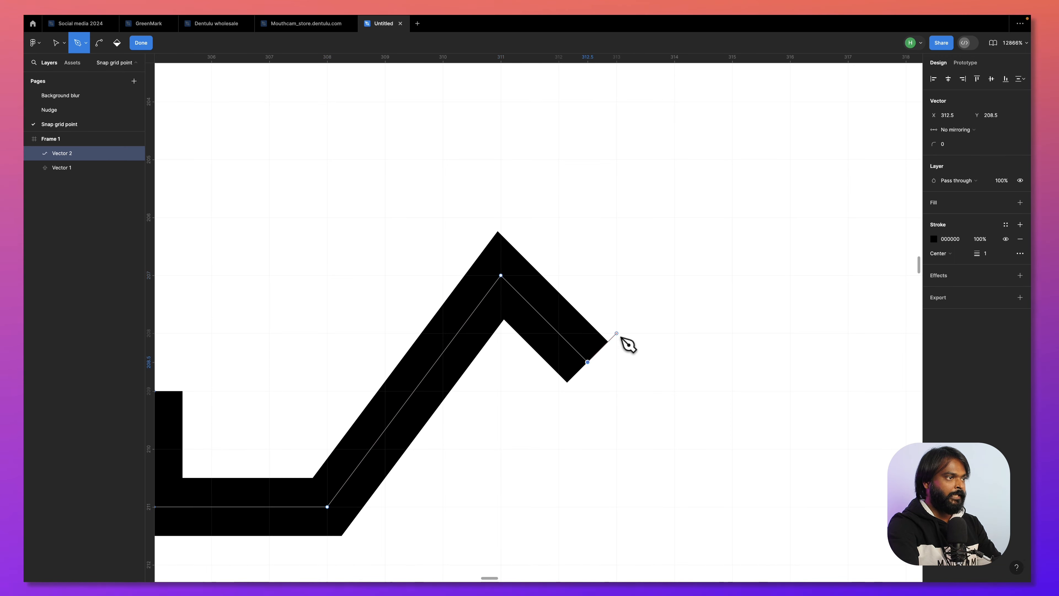
left_click(732, 218)
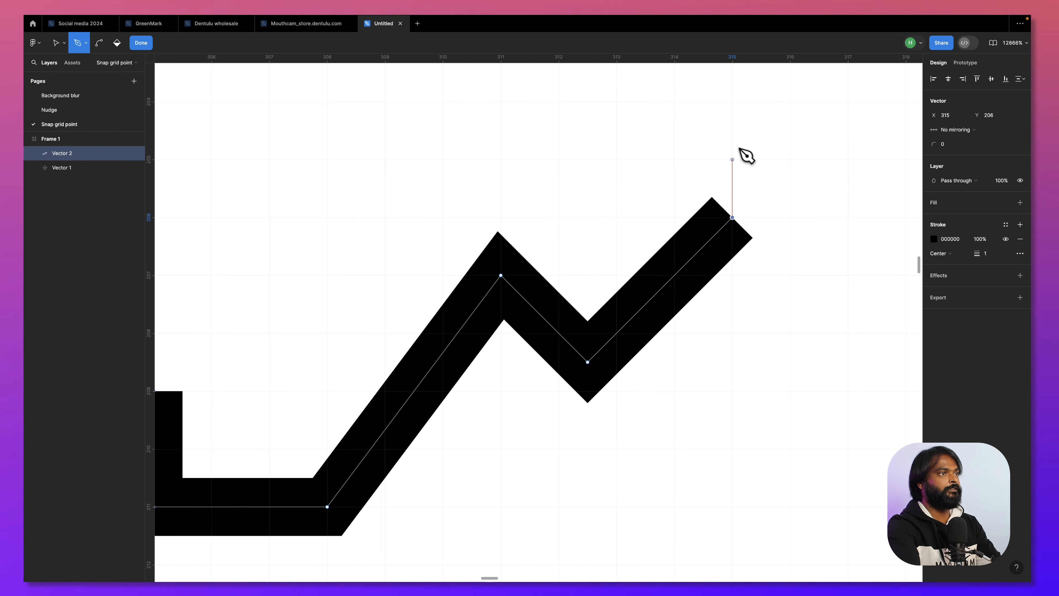
Continue the path up to (315, 203), across to (305, 203) and diagonally down to (303, 205), leaving it open, and exit vector editing.
scroll(747, 155, "up", 2)
left_click(734, 144)
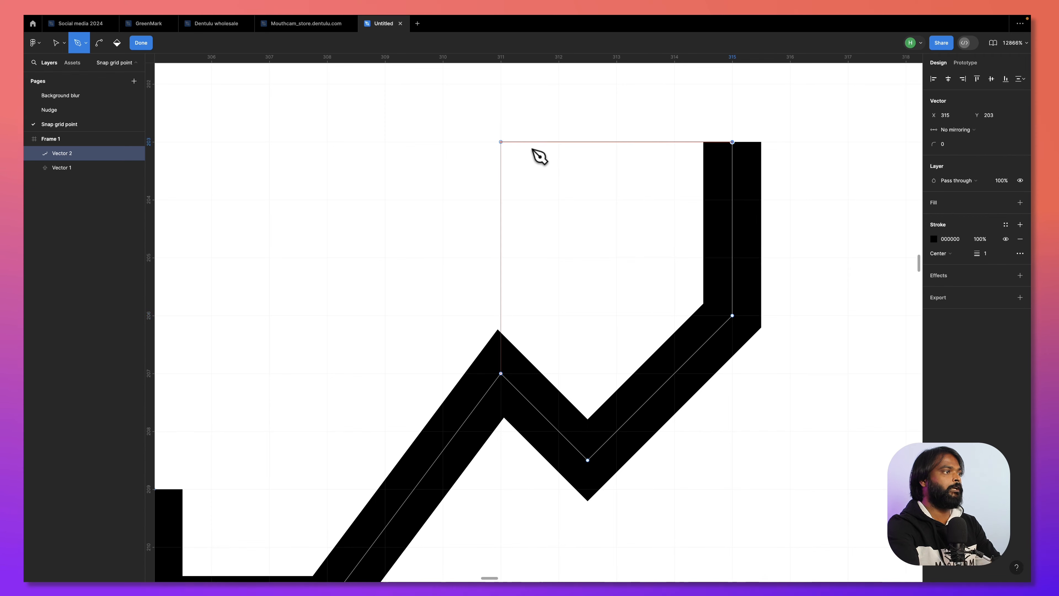
left_click(503, 147)
left_click(387, 147)
left_click_drag(315, 159, 710, 170)
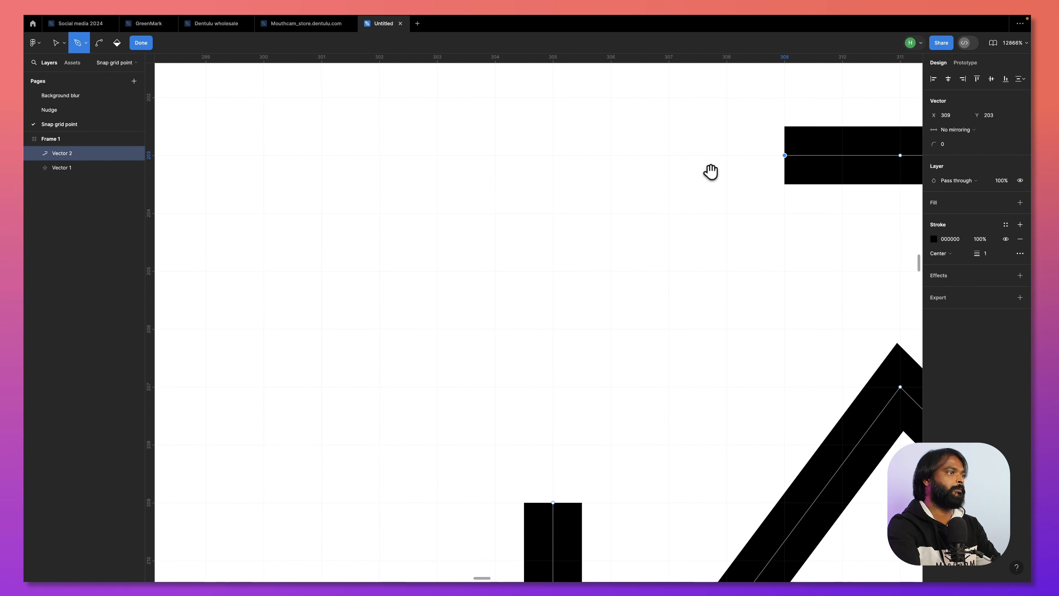
left_click(556, 162)
left_click(496, 274, "shift")
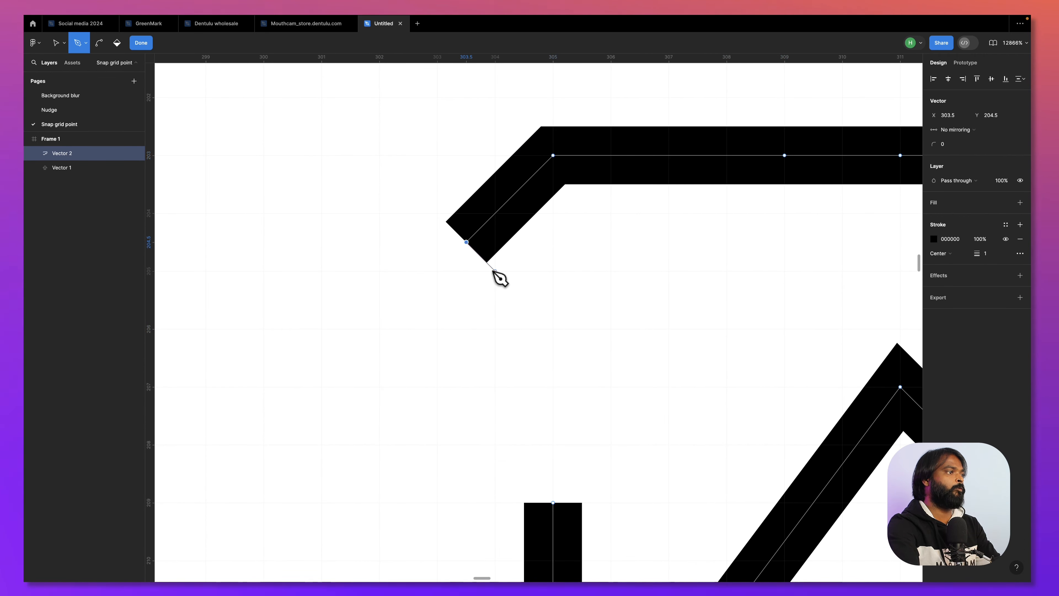
left_click(437, 272)
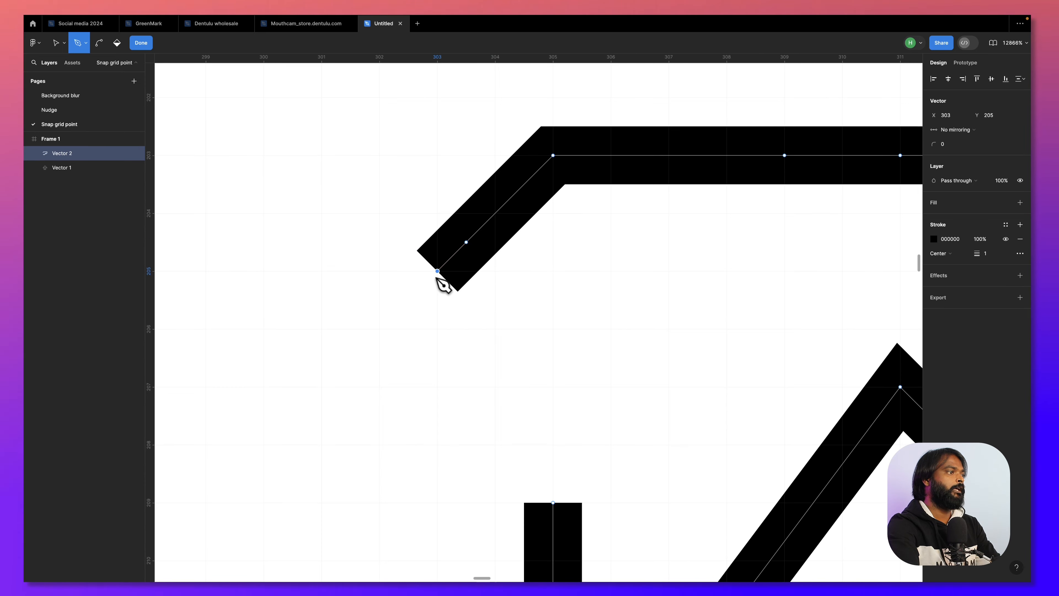
scroll(442, 279, "down", 5)
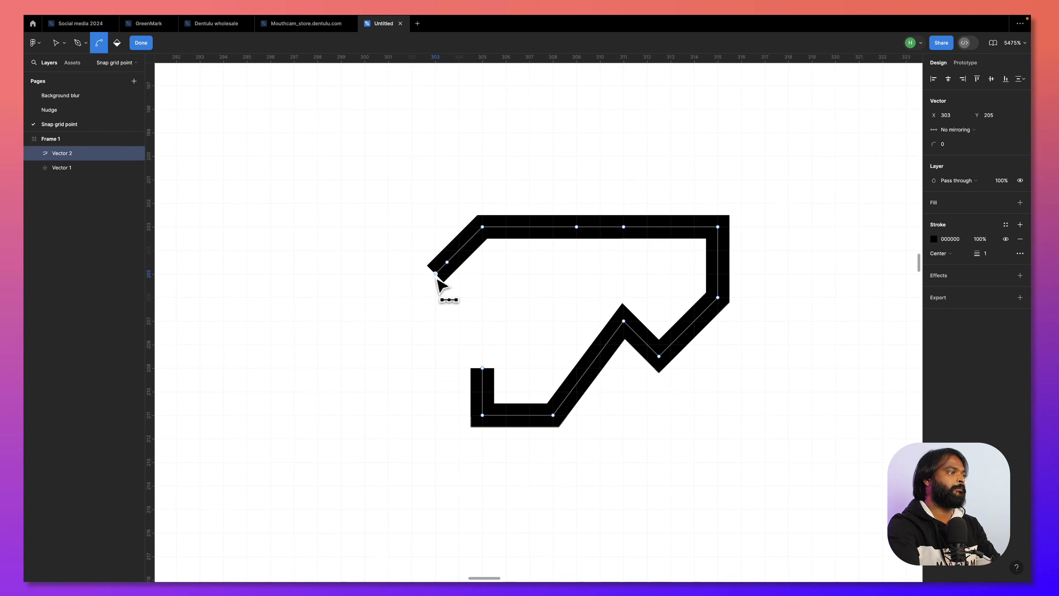
left_click(141, 43)
Draw a 7 × 7 px rectangle at X 289, Y 194, above and left of the open path.
left_click(102, 45)
left_click_drag(251, 170, 484, 283)
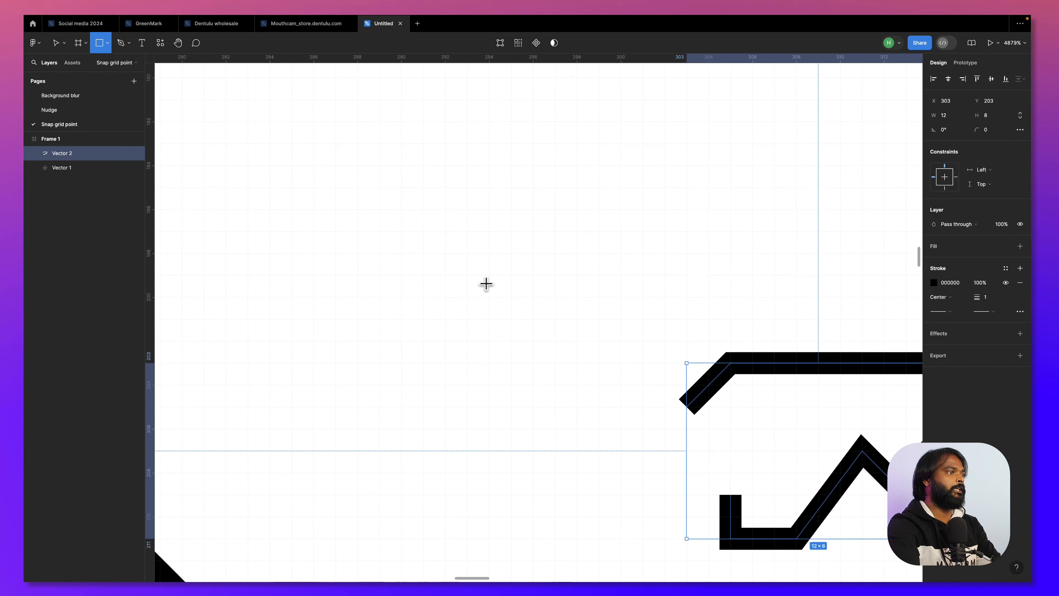
mouse_move(379, 165)
left_mouse_down()
mouse_move(561, 359)
mouse_move(533, 319)
left_mouse_up()
scroll(463, 334, "up", 8)
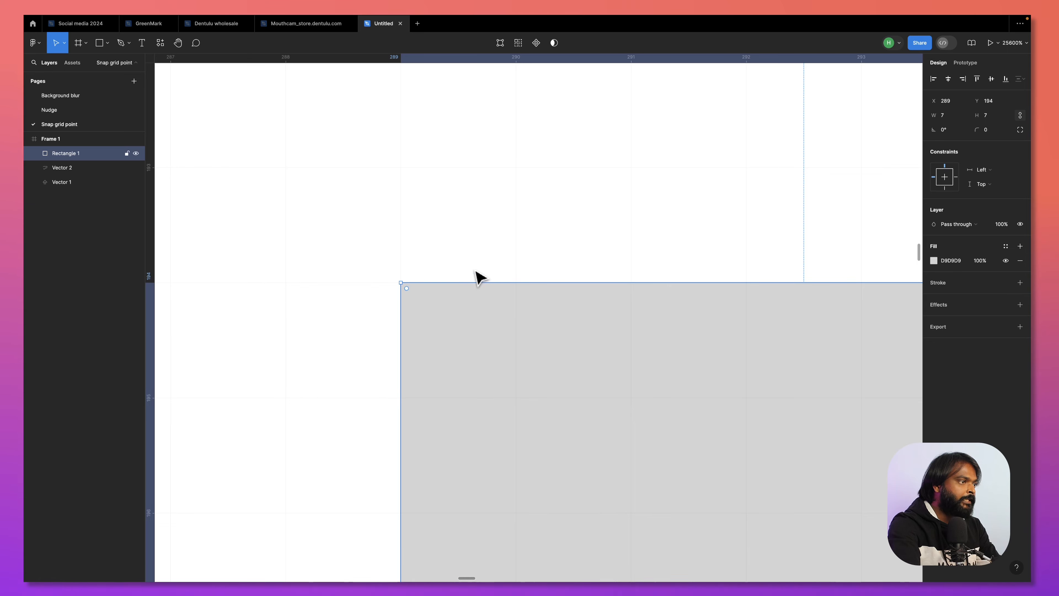
scroll(480, 276, "down", 8)
scroll(479, 276, "up", 3)
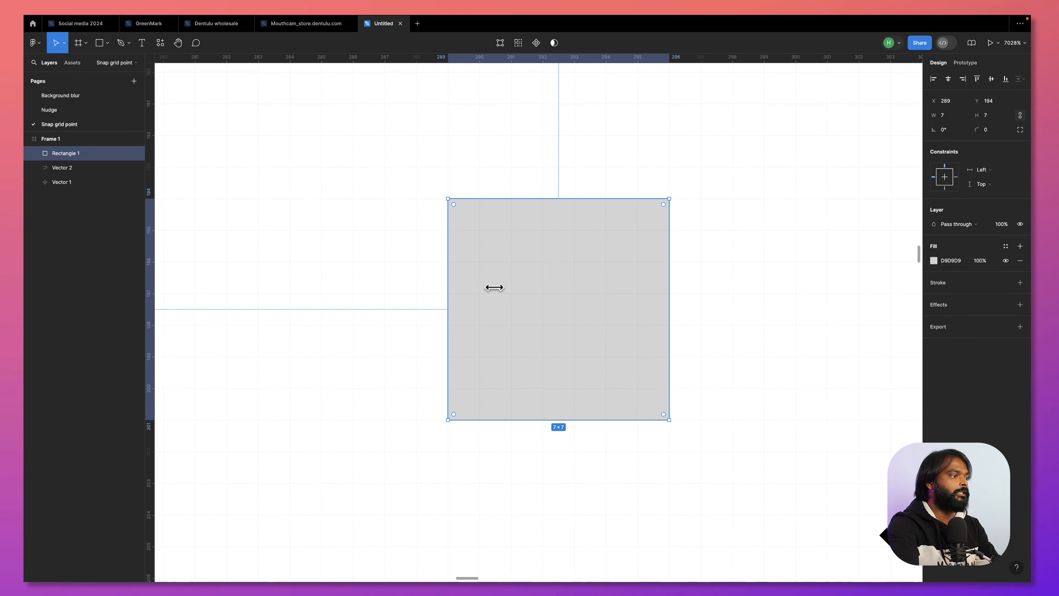
Move the grey square along the pixel grid to X 295, Y 201, just left of the open path.
left_click_drag(546, 352, 570, 355)
scroll(572, 361, "down", 10)
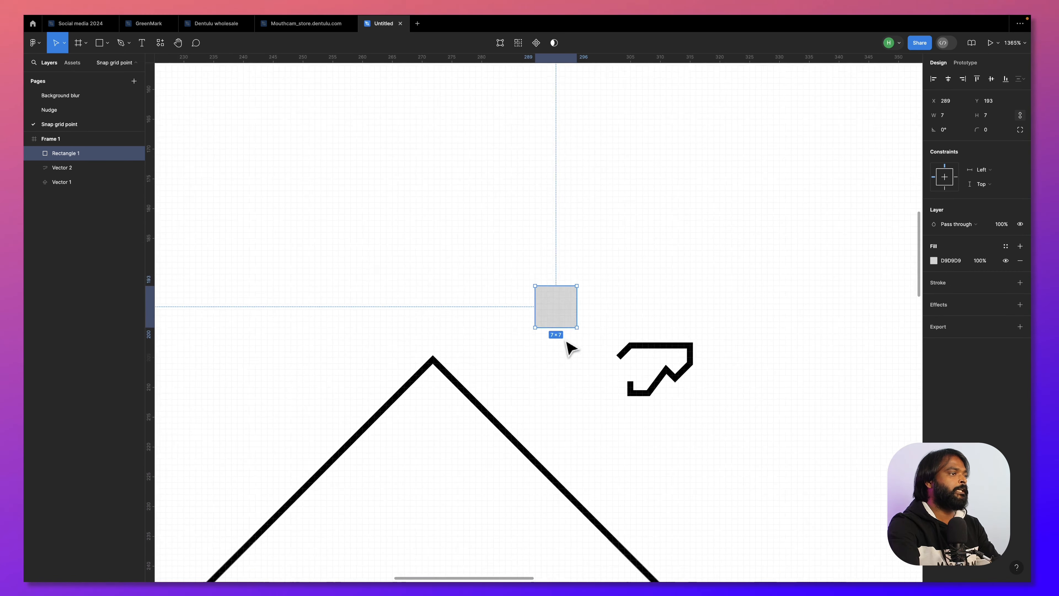
left_click_drag(572, 299, 592, 358)
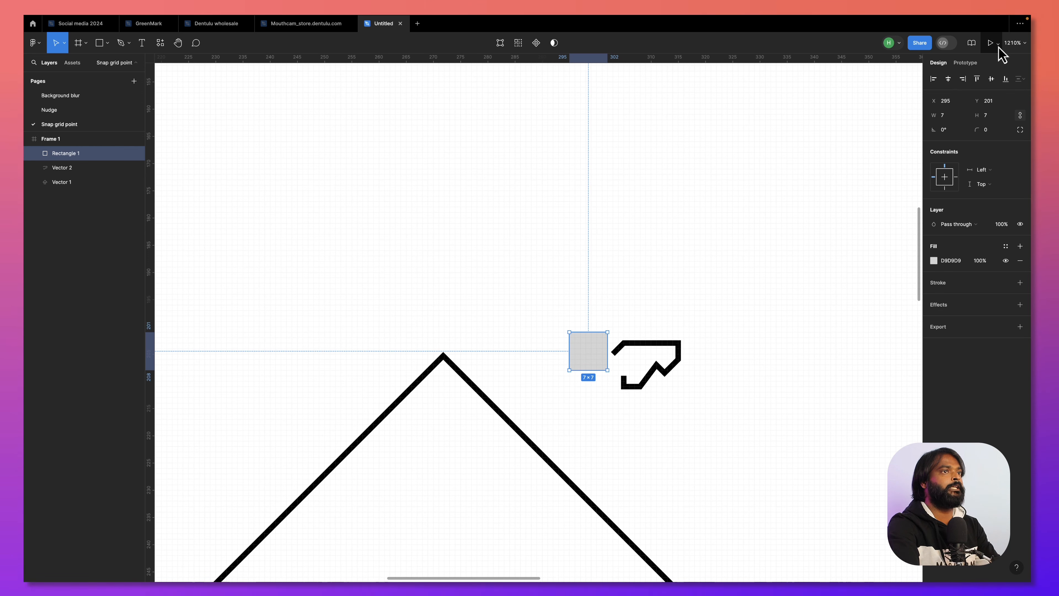
Review the pixel grid and snap to pixel grid settings in the view options and close them unchanged.
left_click(1022, 44)
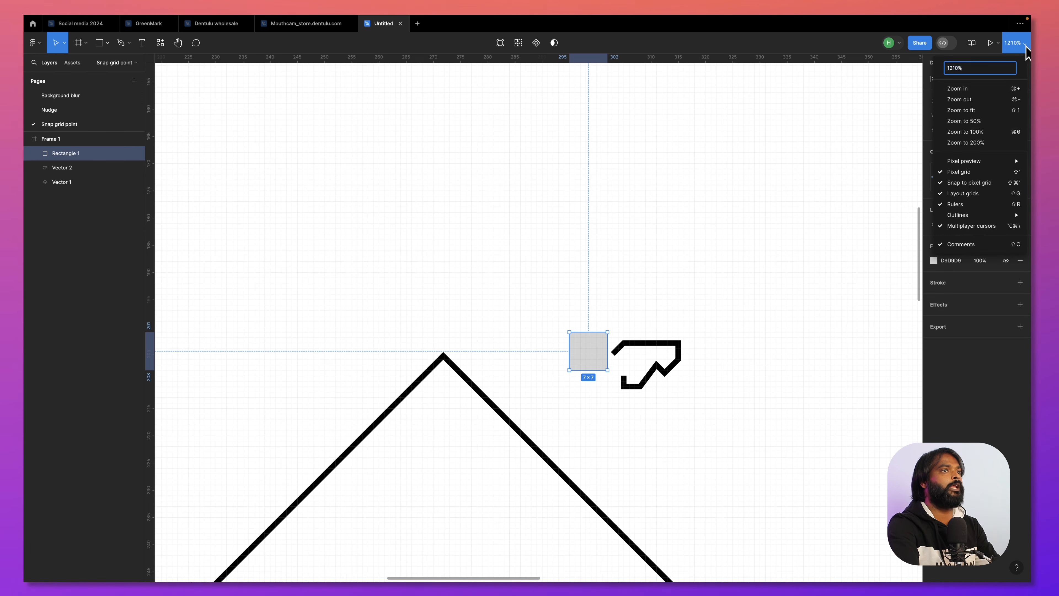
left_click(1027, 48)
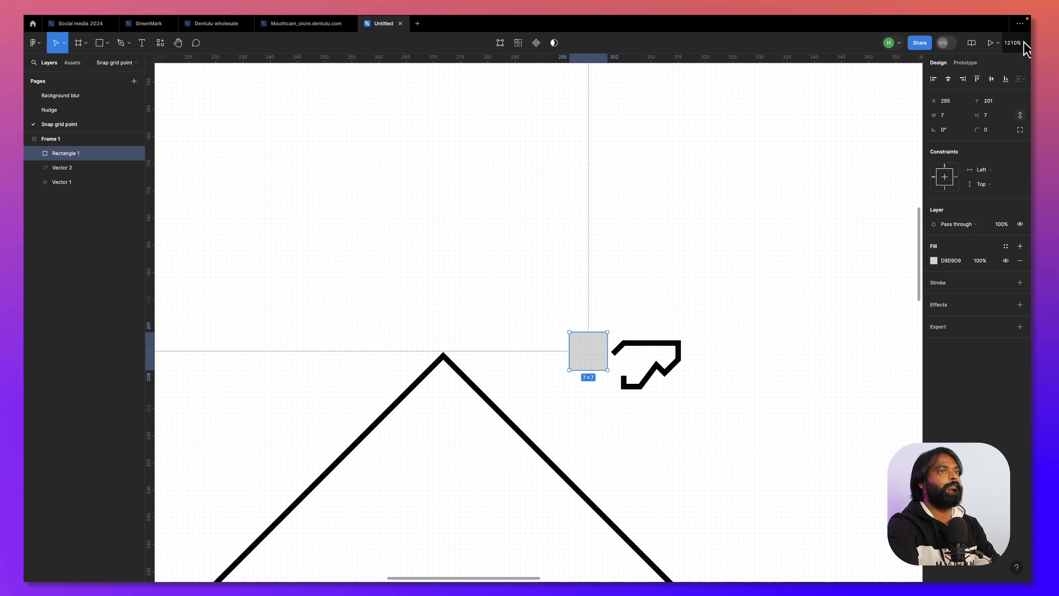
left_click(1024, 43)
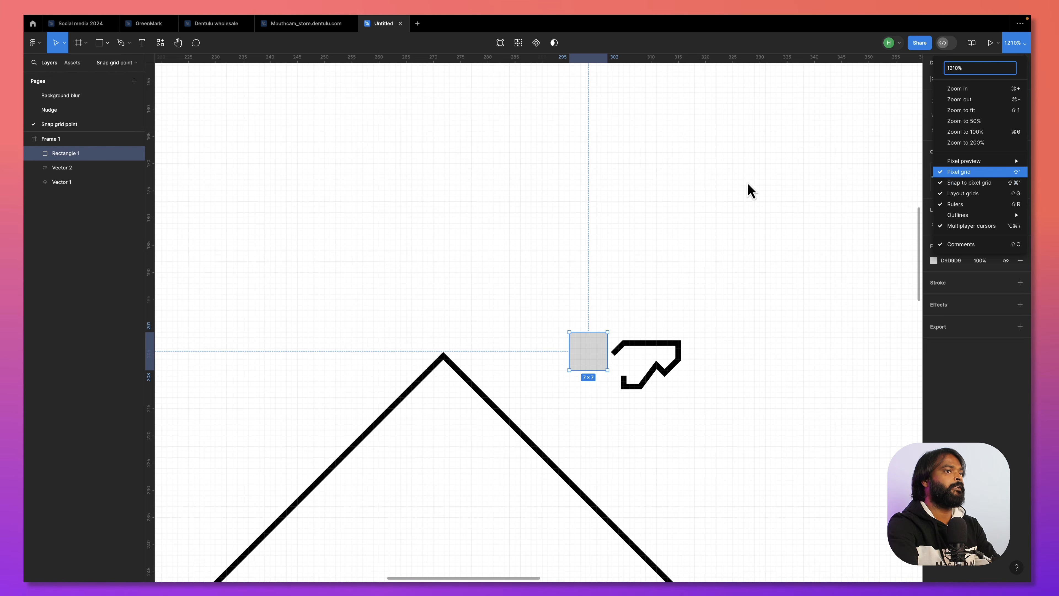
left_click(630, 251)
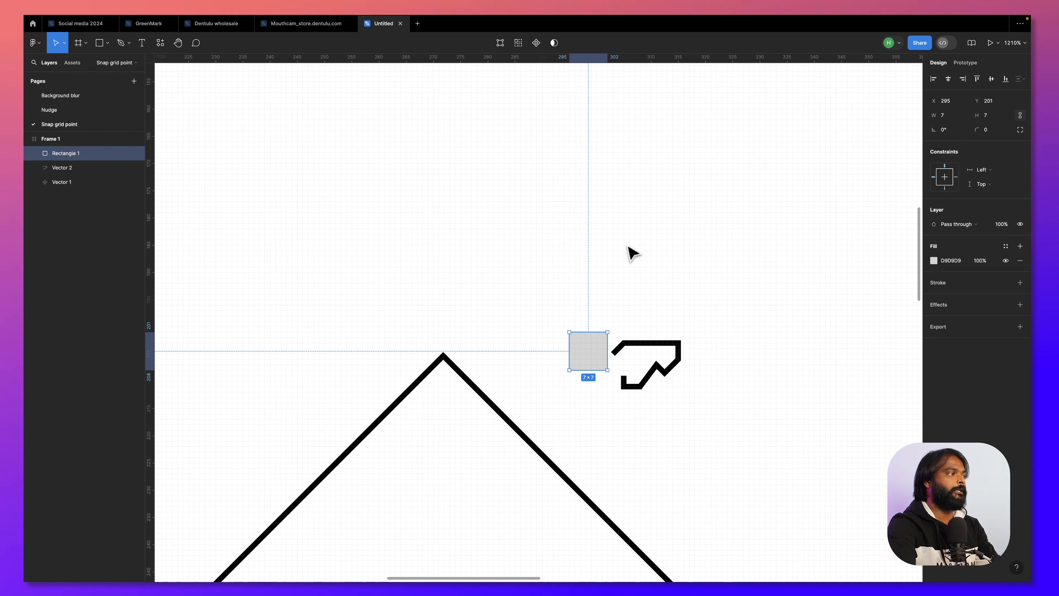